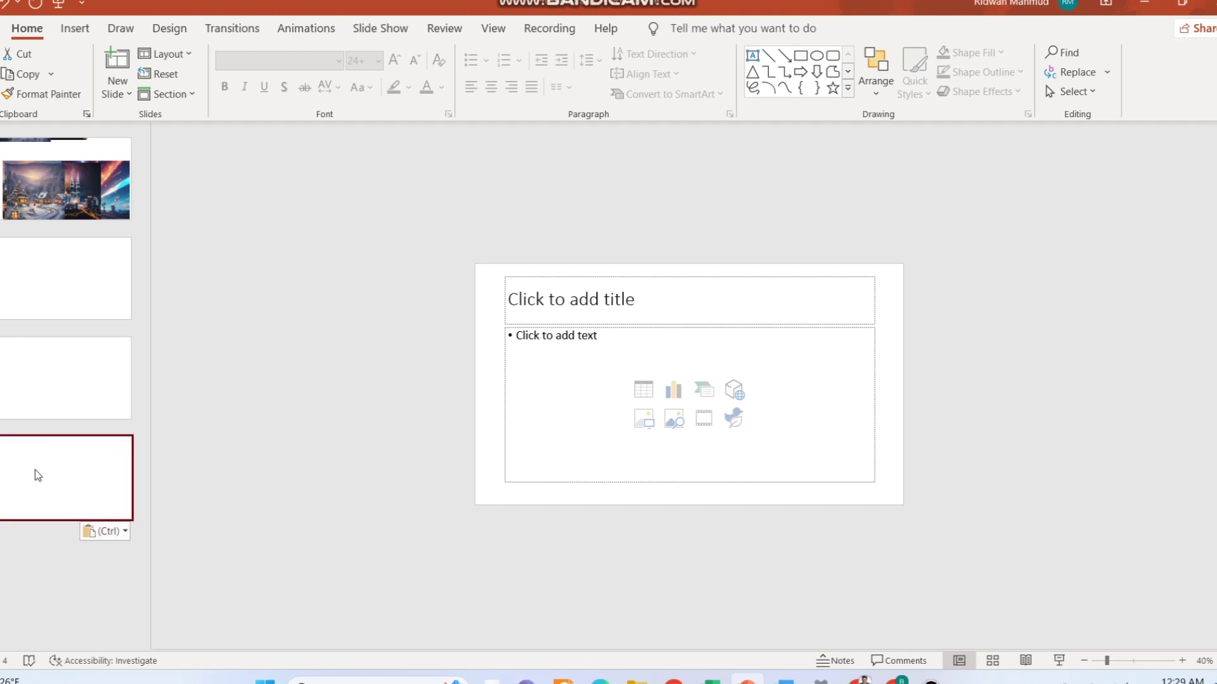
Paste a fifth blank slide, return to the first slide and open its background formatting options
key("ctrl+v")
key("Home")
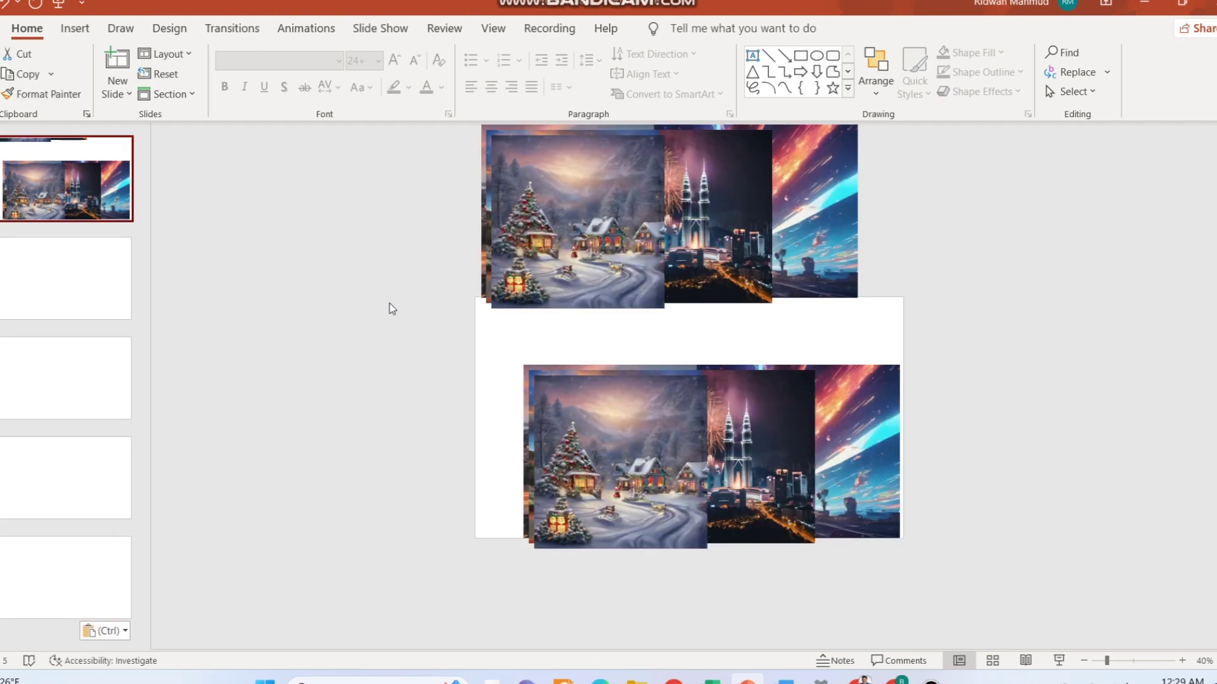
right_click(495, 352)
left_click(570, 520)
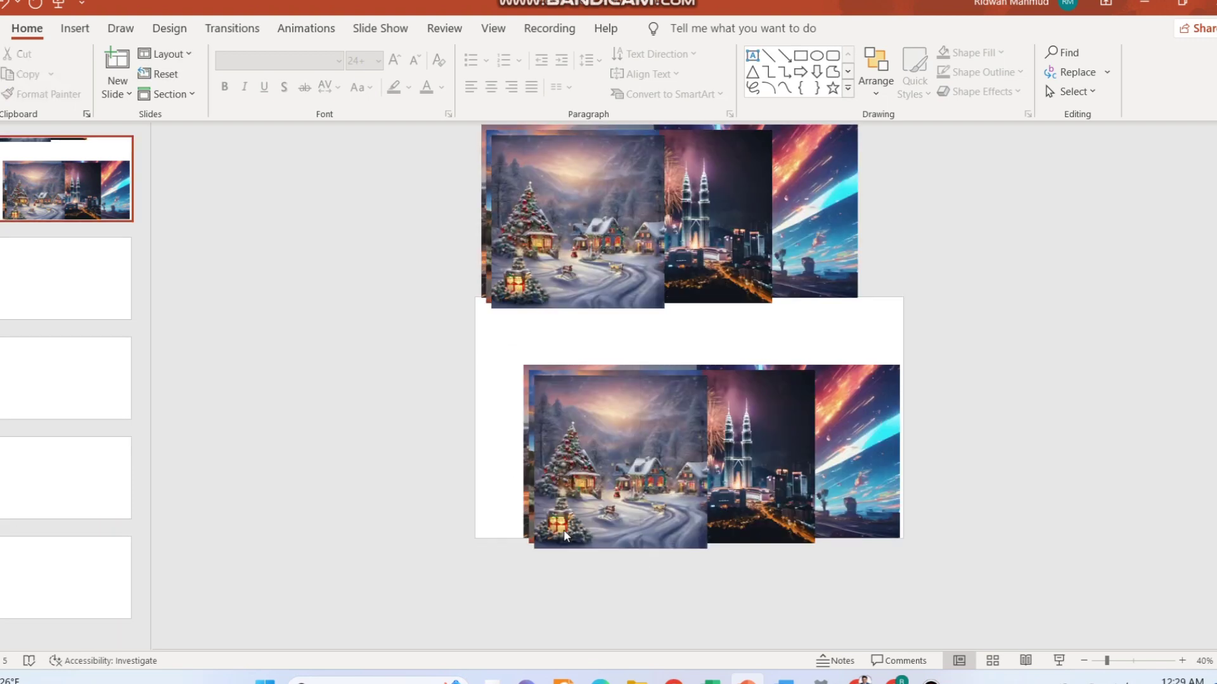
left_click(390, 369)
left_click_drag(388, 366, 393, 370)
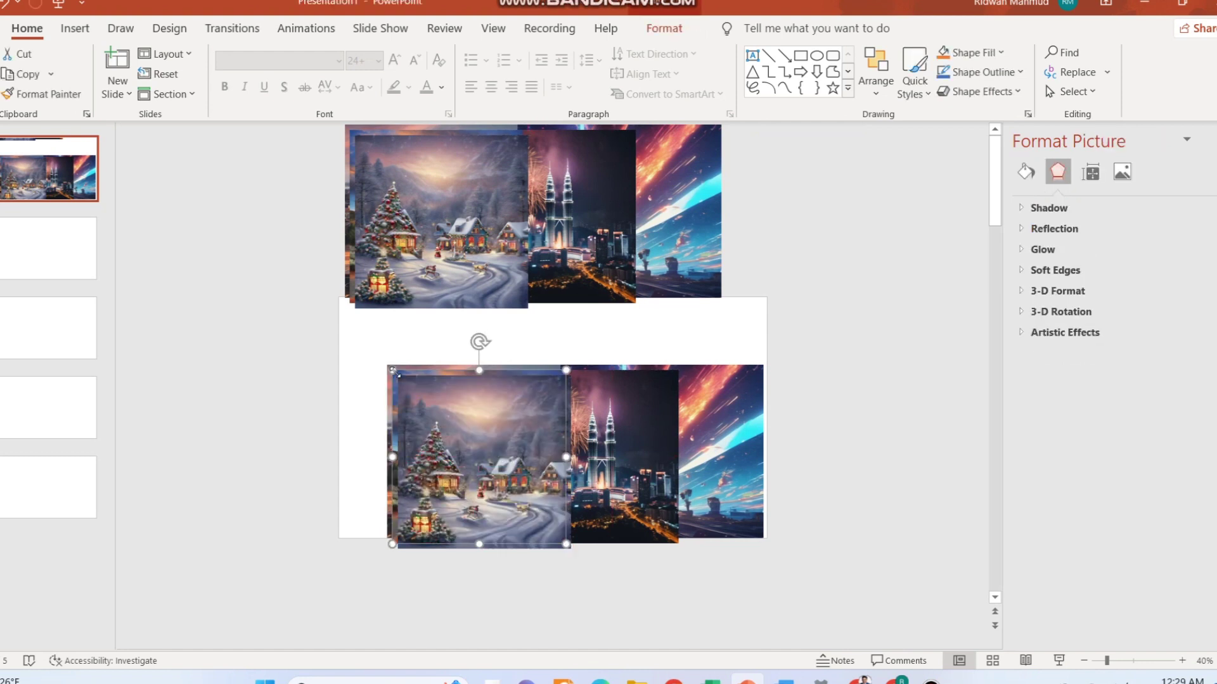
left_click(388, 387)
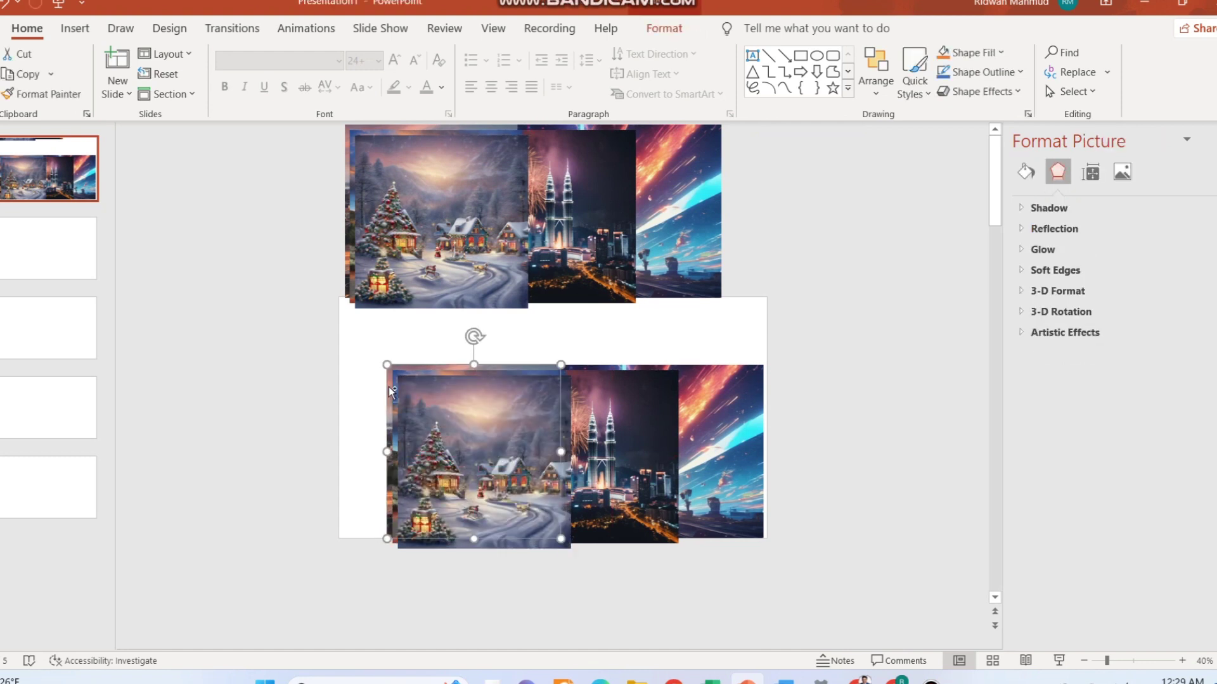
key("Delete")
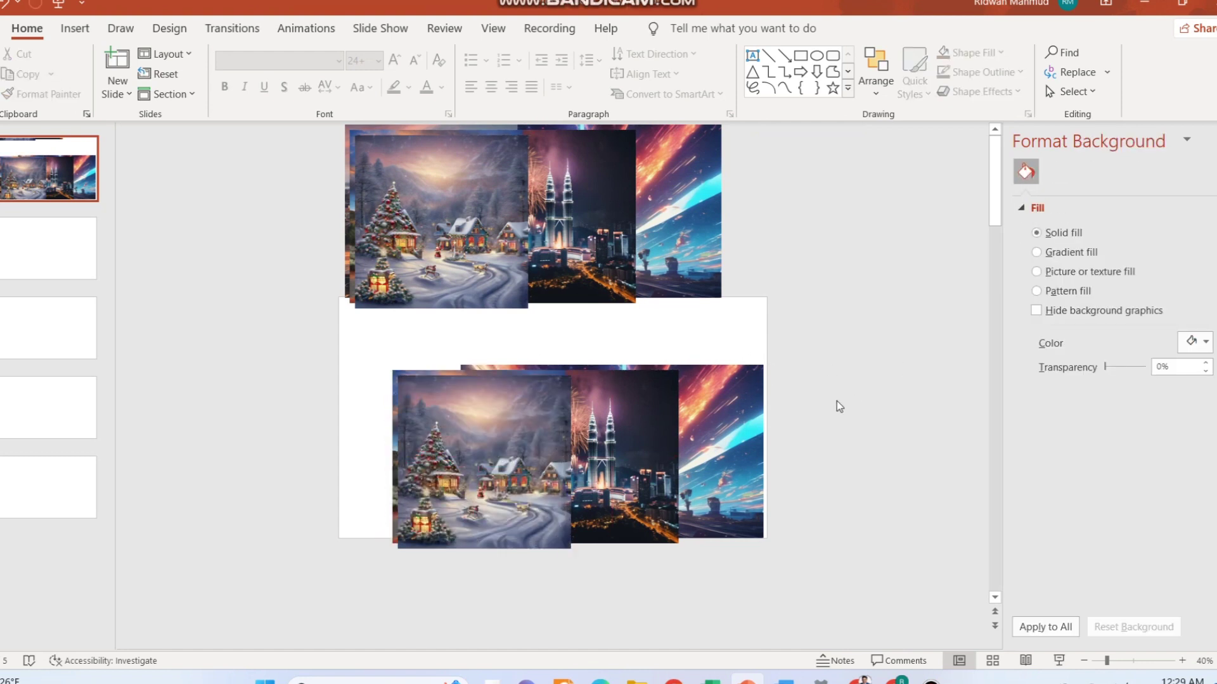
key("ctrl+z")
Cut the fireworks and twin towers picture from the first slide and use it as that slide's background picture fill from the clipboard
left_click(628, 413)
key("Delete")
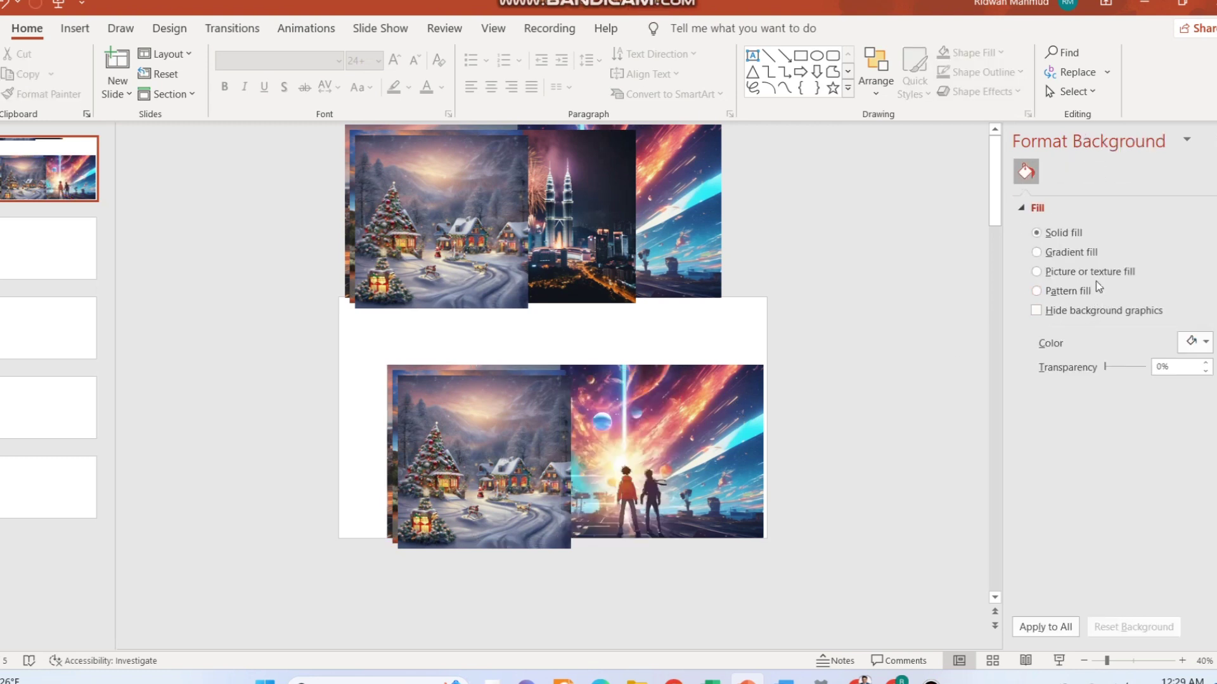
left_click(1104, 277)
left_click(1119, 360)
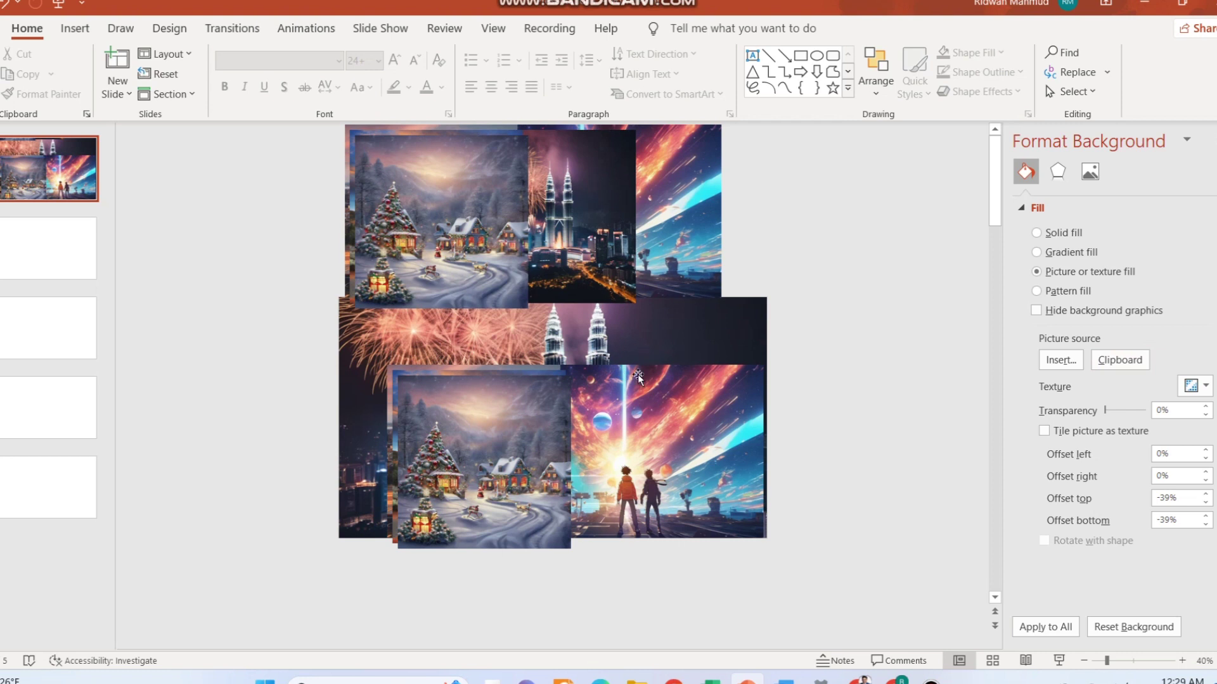
left_click(542, 433)
key("ctrl+x")
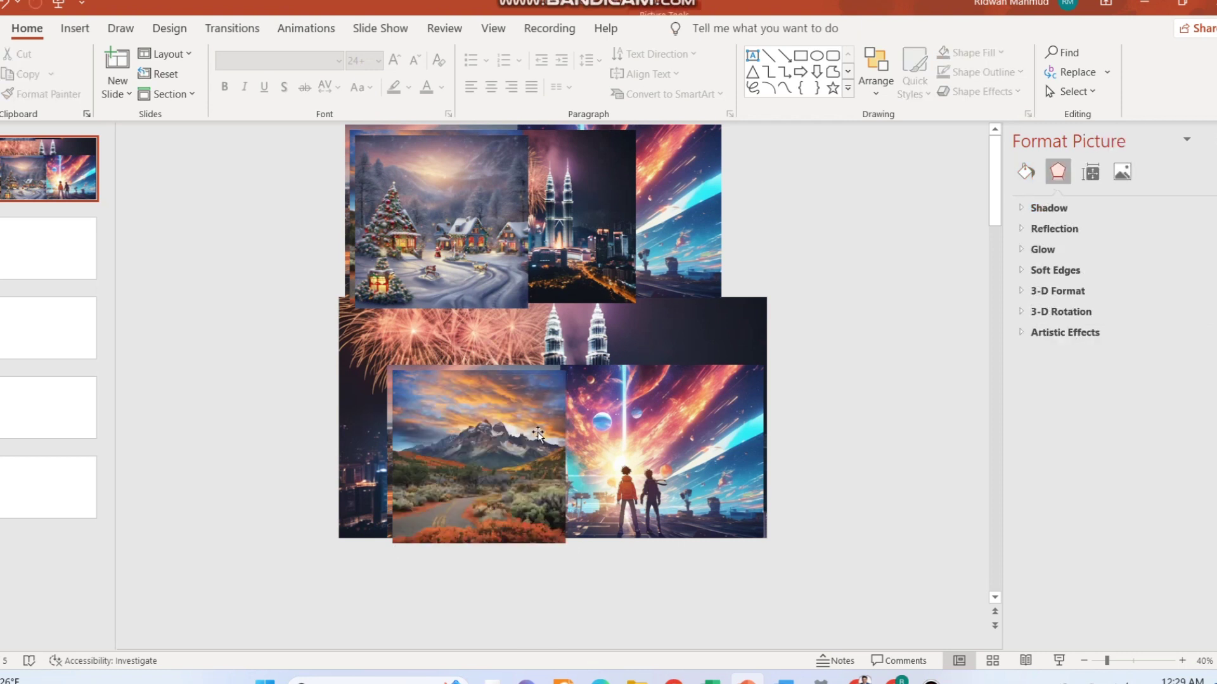
key("ctrl+z")
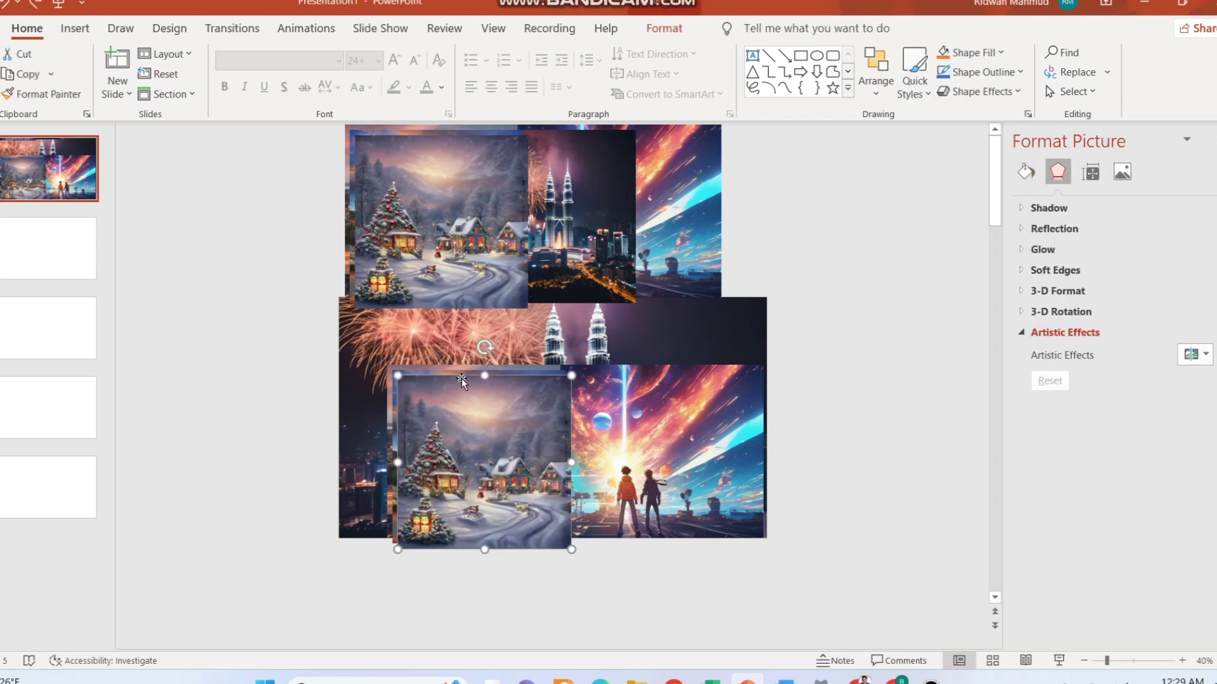
Cut the mountain landscape picture from the first slide and set it as the second slide's background picture fill
left_click(452, 373)
key("ctrl+x")
left_click(63, 257)
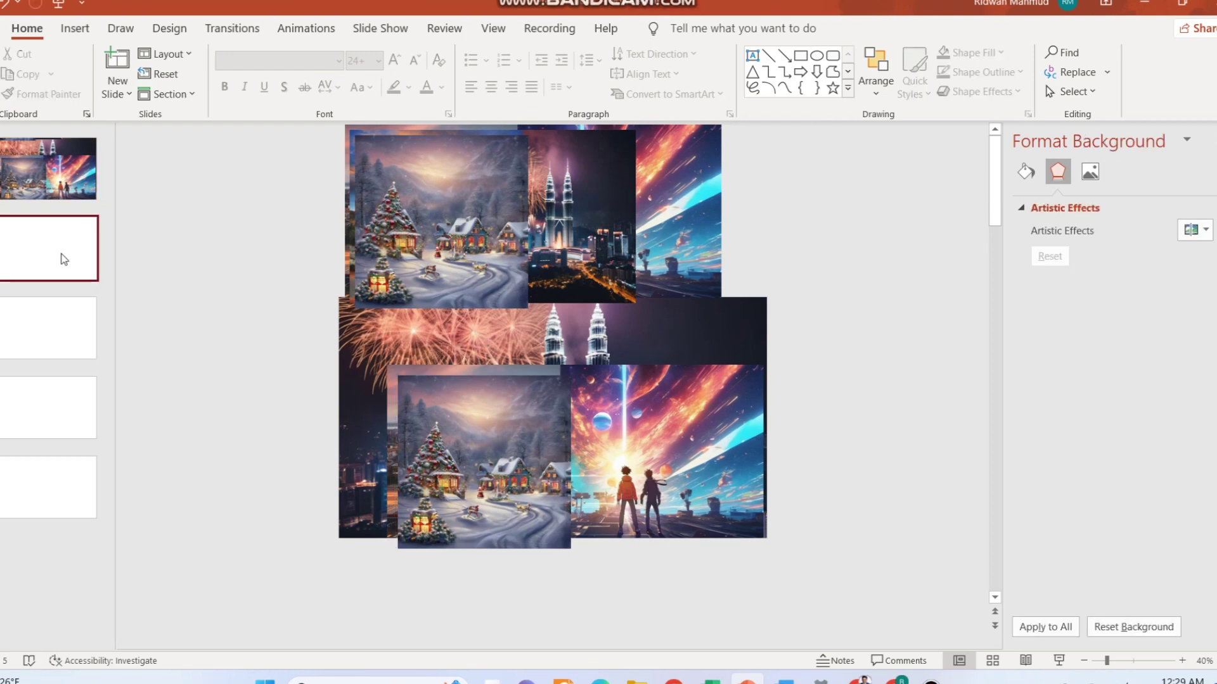
left_click(1109, 278)
left_click(1120, 360)
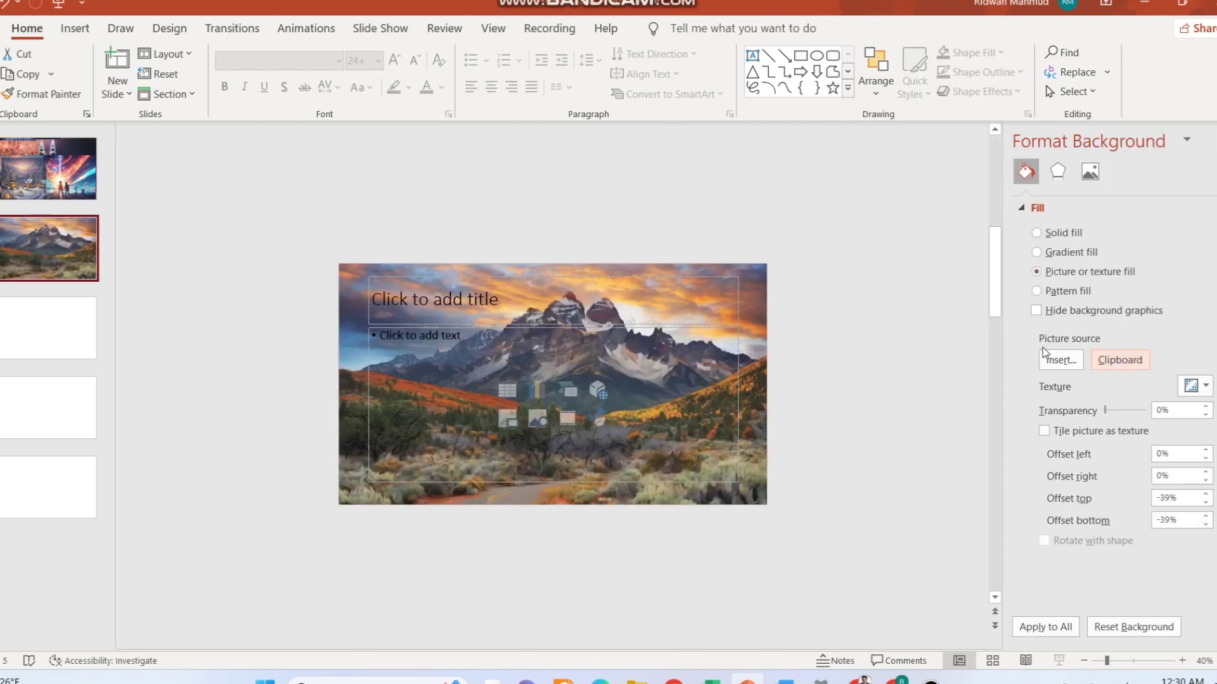
Cut the snowy Christmas village picture from the first slide and set it as the fourth slide's background picture fill
scroll(345, 355, "down", 1)
left_click(25, 159)
left_click(459, 420)
key("ctrl+x")
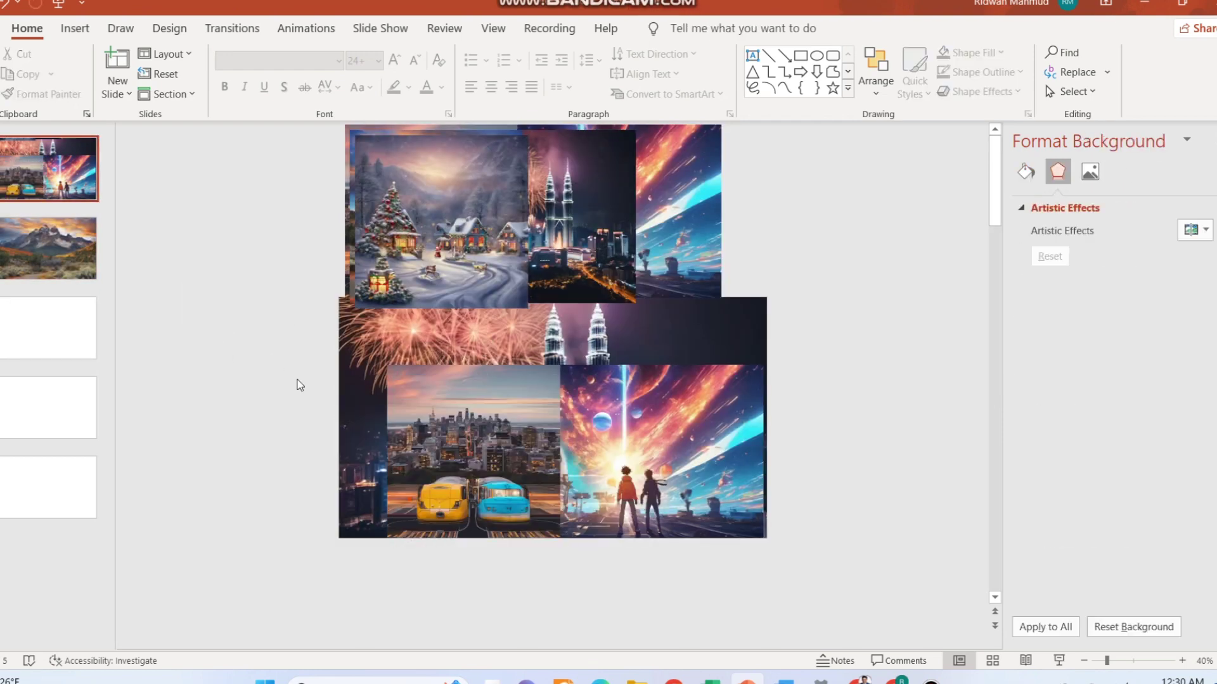
left_click(70, 399)
left_click(1085, 273)
left_click(1120, 359)
Cut the city skyline picture with the yellow and blue vehicles and set it as the third slide's background picture fill
left_click(48, 327)
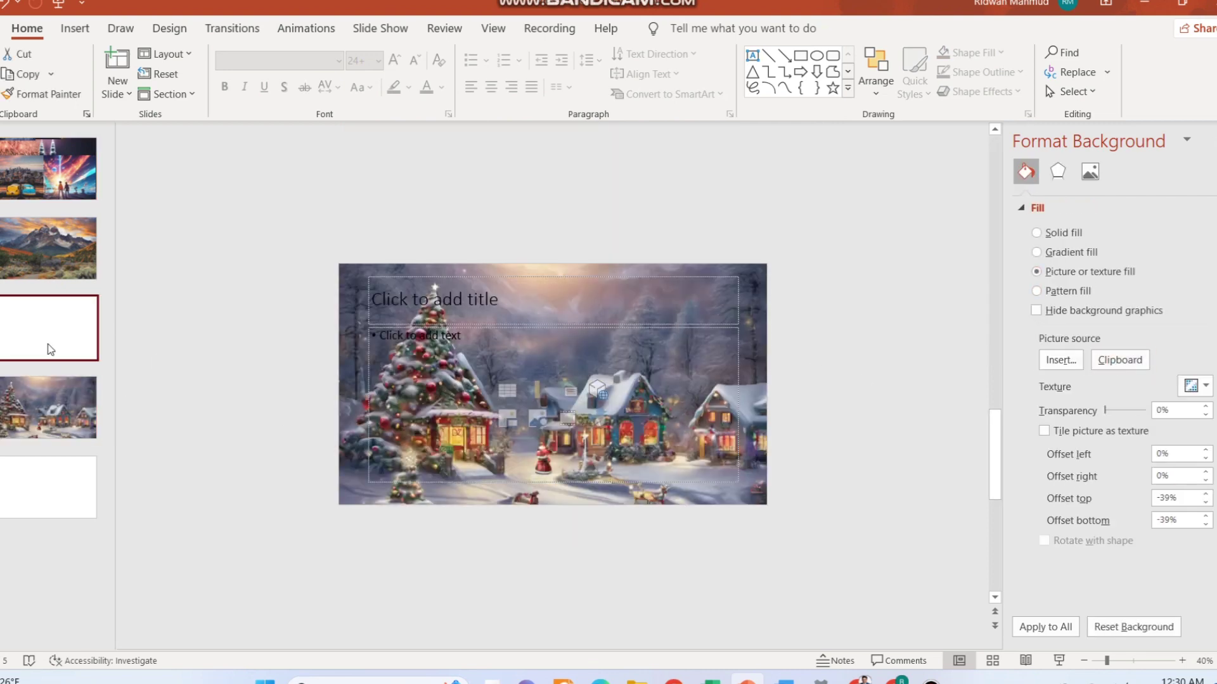
left_click(19, 169)
left_click(451, 391)
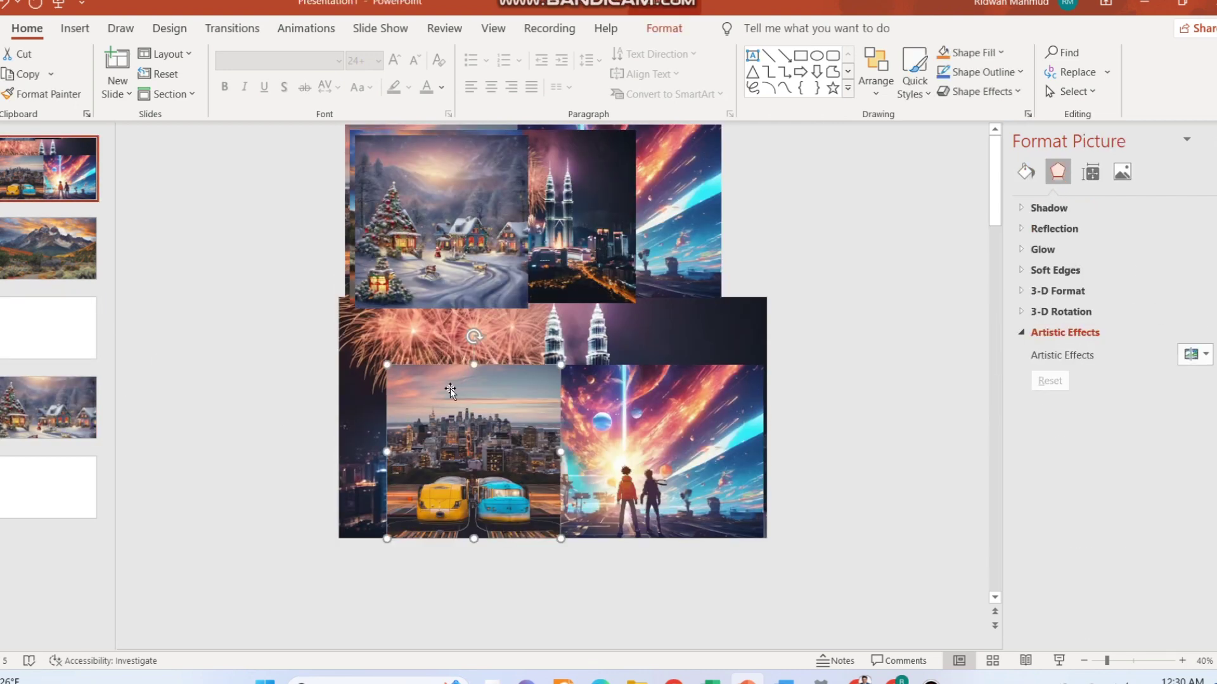
key("ctrl+x")
left_click(29, 327)
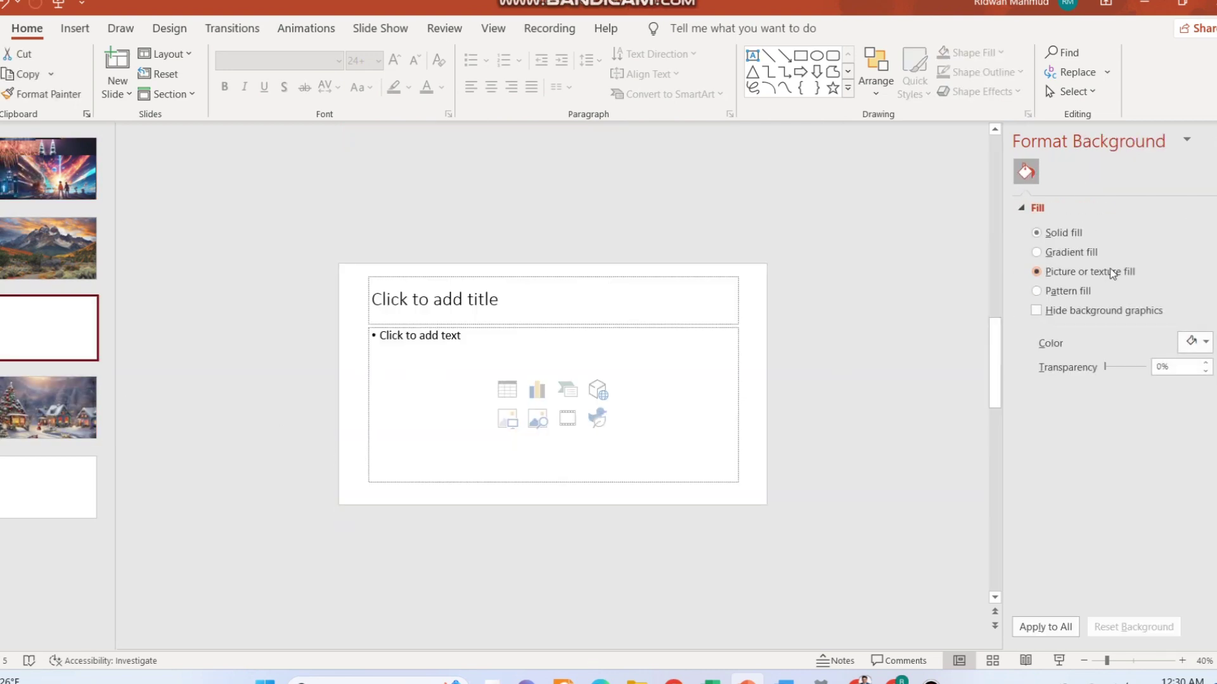
left_click(1110, 274)
left_click(1120, 360)
Cut the colourful space picture with two figures from the first slide and set it as the fifth slide's background picture fill
left_click(90, 199)
left_click(482, 411)
key("ctrl+x")
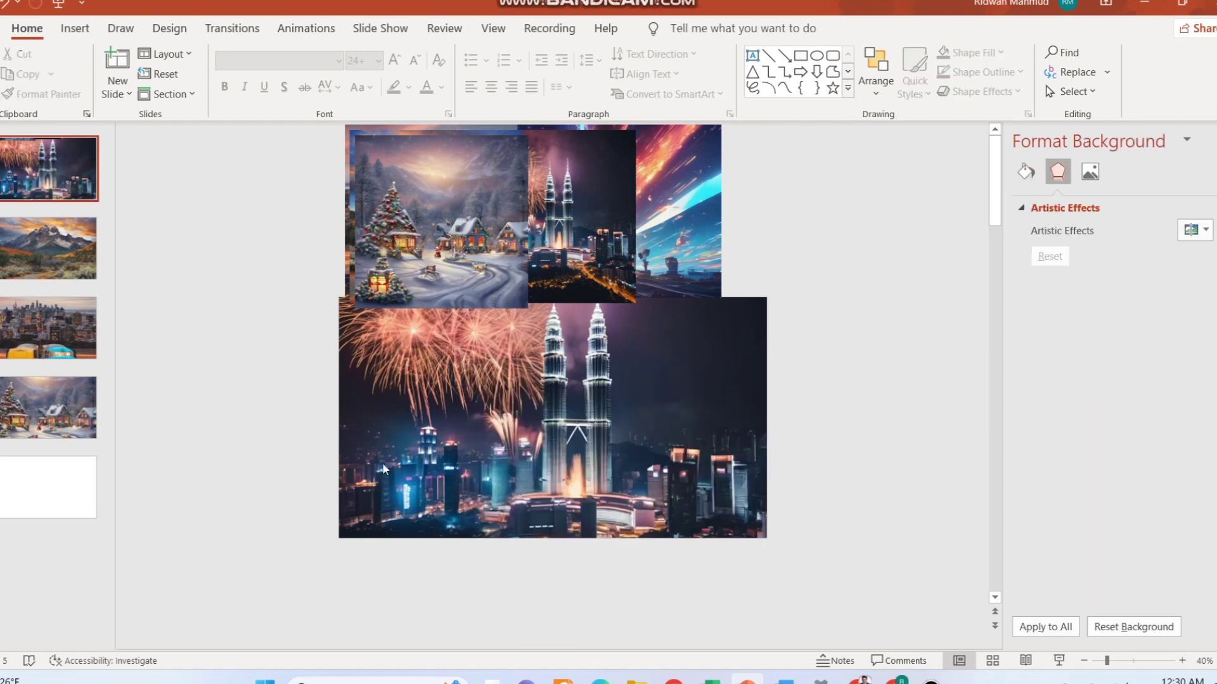
left_click(54, 486)
left_click(1100, 271)
left_click(1121, 358)
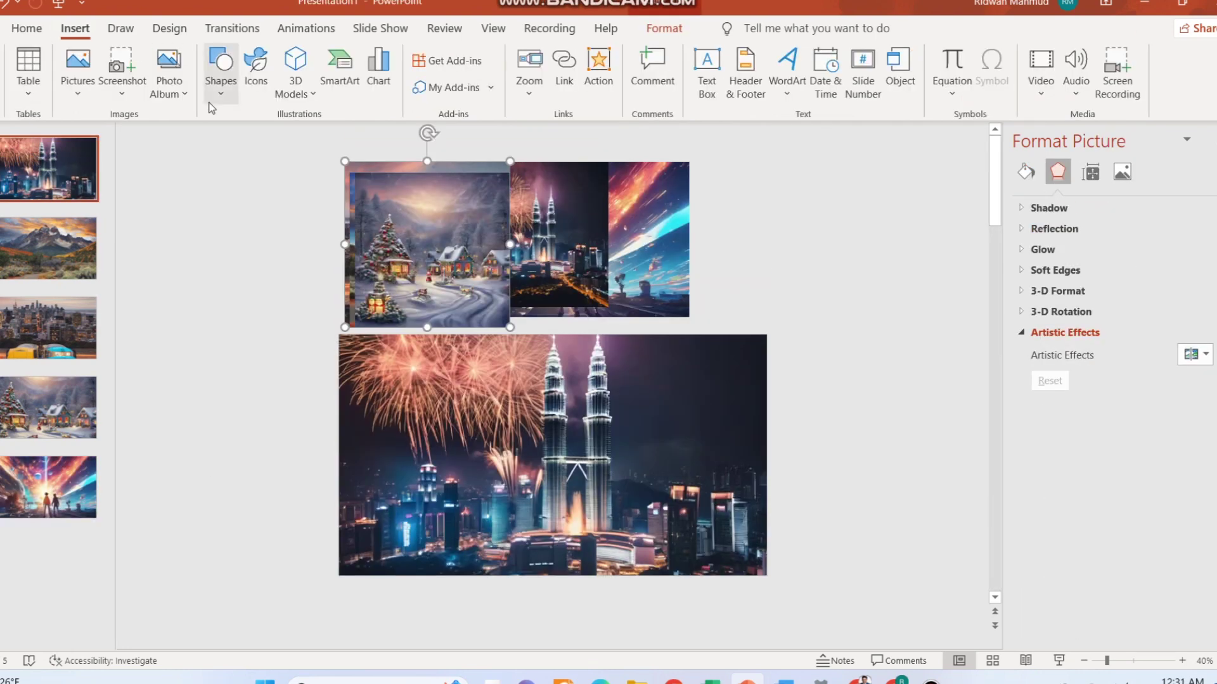
Draw a tall, fully rounded rectangle about 4.5" by 1.29" on the first slide and duplicate it into a row of five bars
left_click(219, 89)
left_click(229, 255)
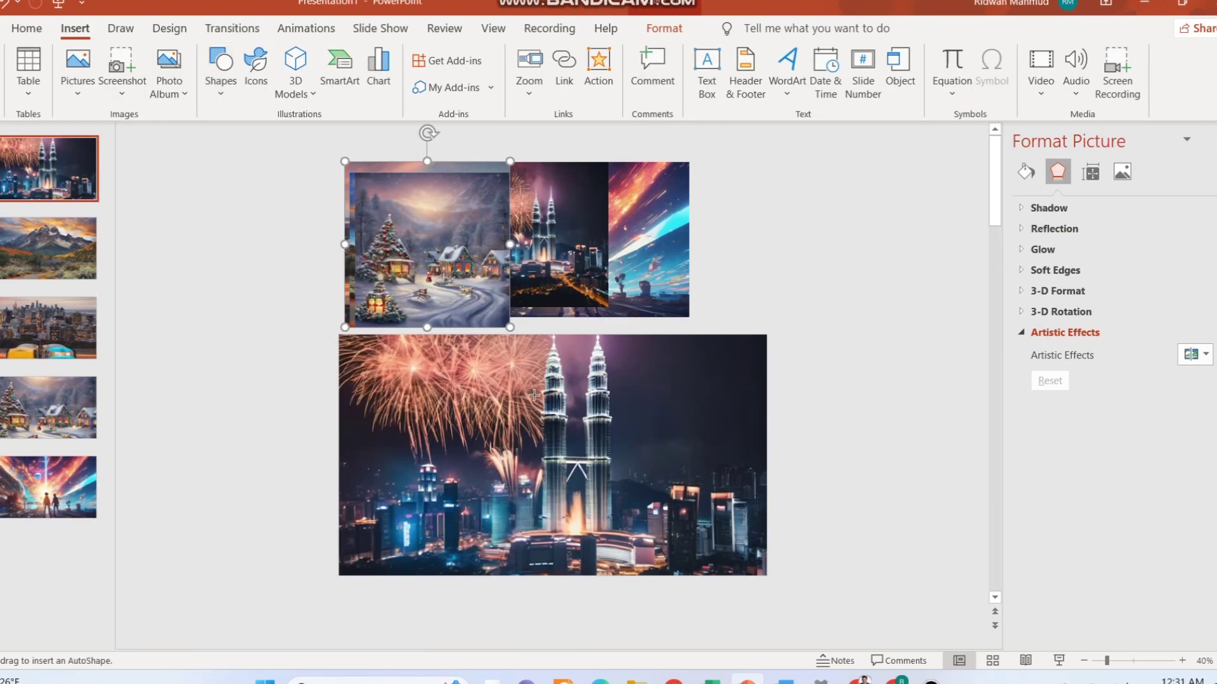
right_click(534, 395)
left_click(521, 367)
mouse_move(537, 367)
left_mouse_down()
mouse_move(573, 431)
mouse_move(572, 485)
left_mouse_up()
left_click_drag(570, 372, 715, 353)
left_click_drag(584, 398, 522, 399)
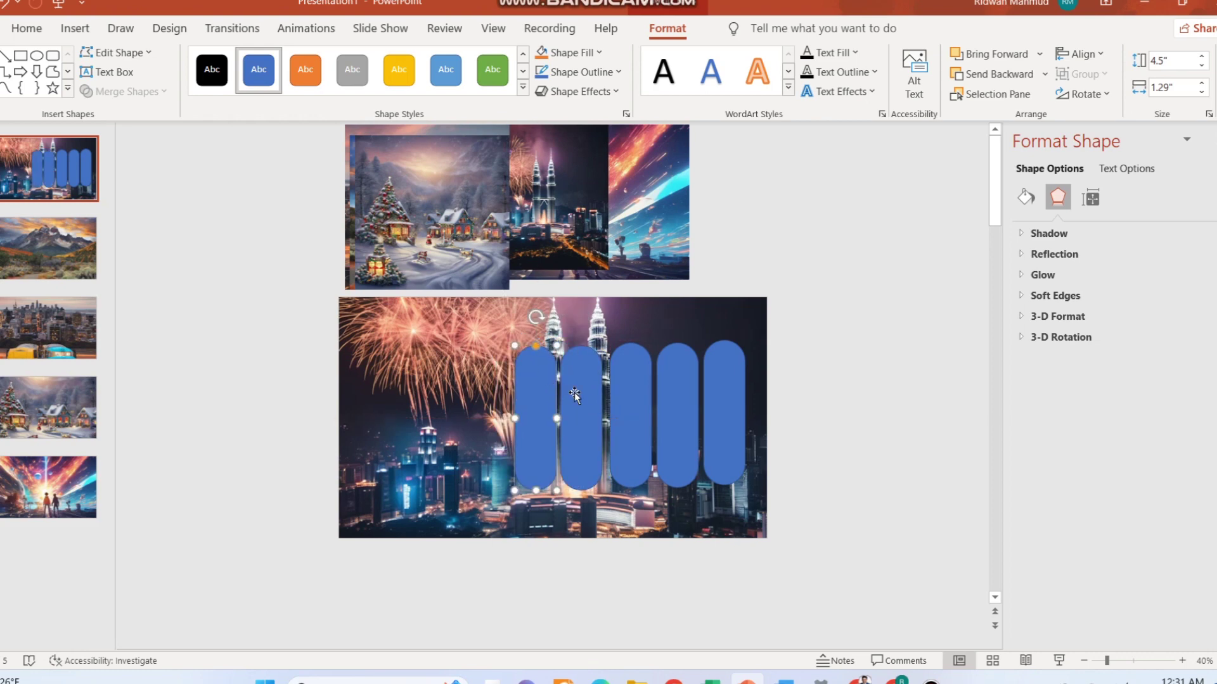
Distribute the five rounded bars horizontally and shift them together slightly towards the slide's right edge
left_click_drag(488, 333, 778, 516)
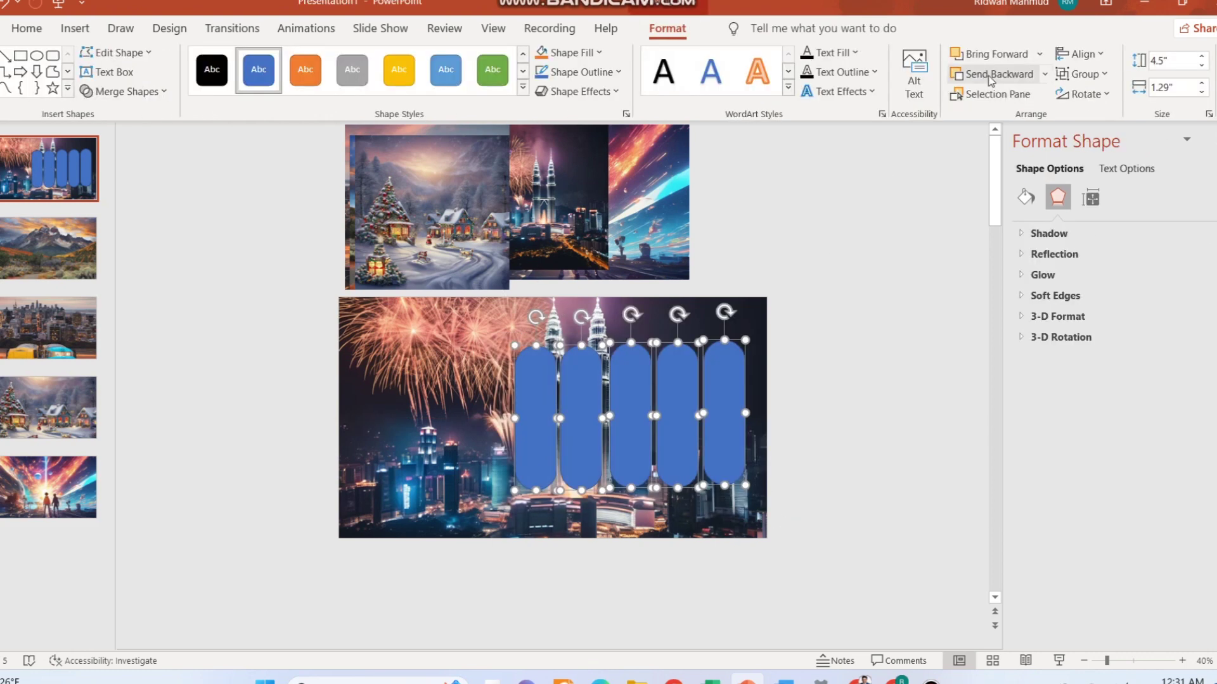
left_click(1080, 54)
left_click(1110, 225)
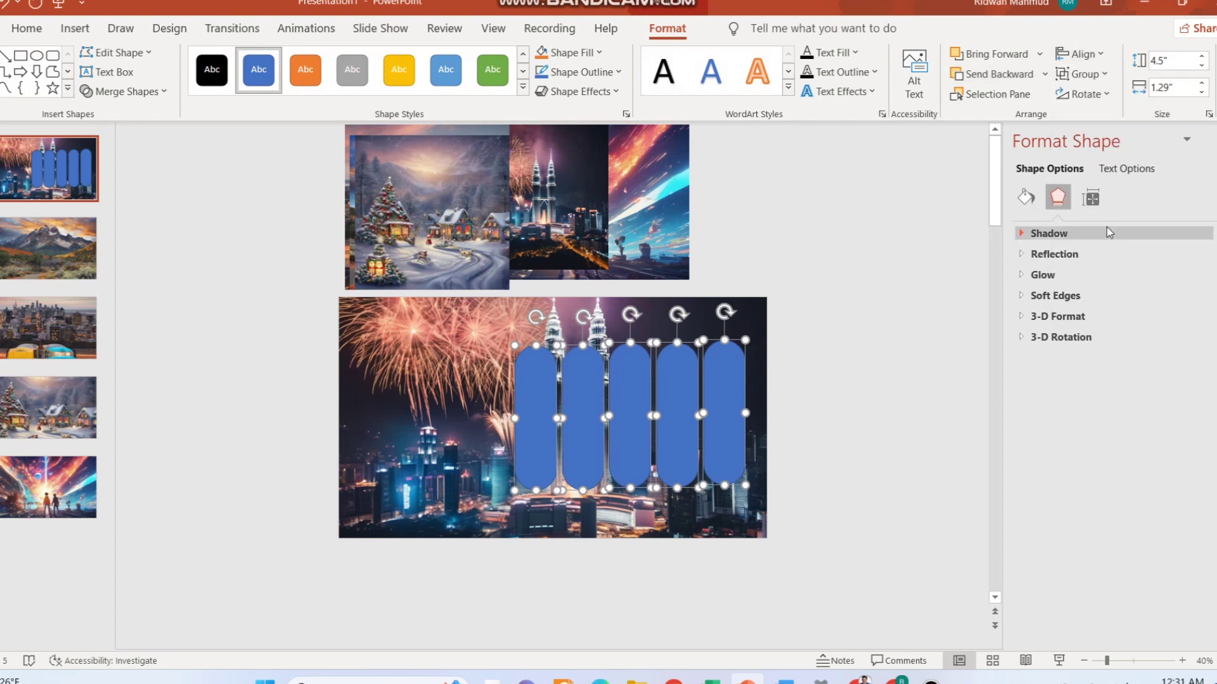
mouse_move(546, 379)
left_mouse_down()
mouse_move(564, 381)
mouse_move(546, 380)
left_mouse_up()
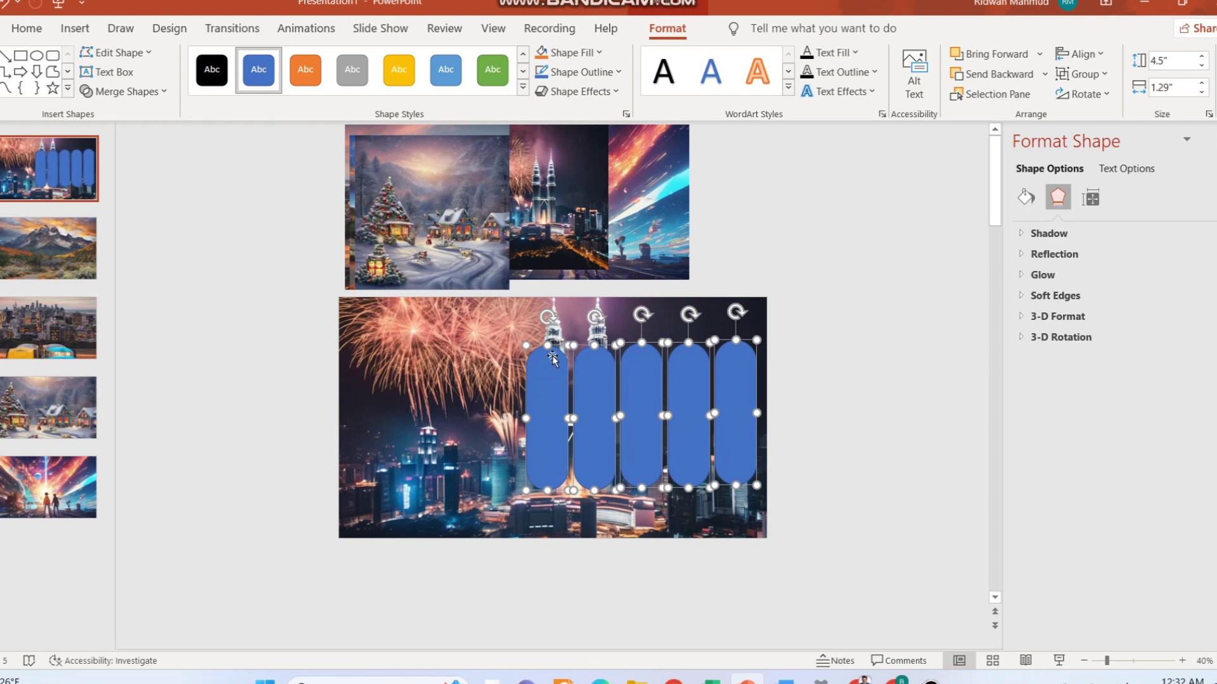
Remove the outline from all five rounded bars
left_click(847, 384)
left_click(598, 360)
left_click_drag(512, 329, 785, 551)
left_click(1025, 199)
left_click(1040, 438)
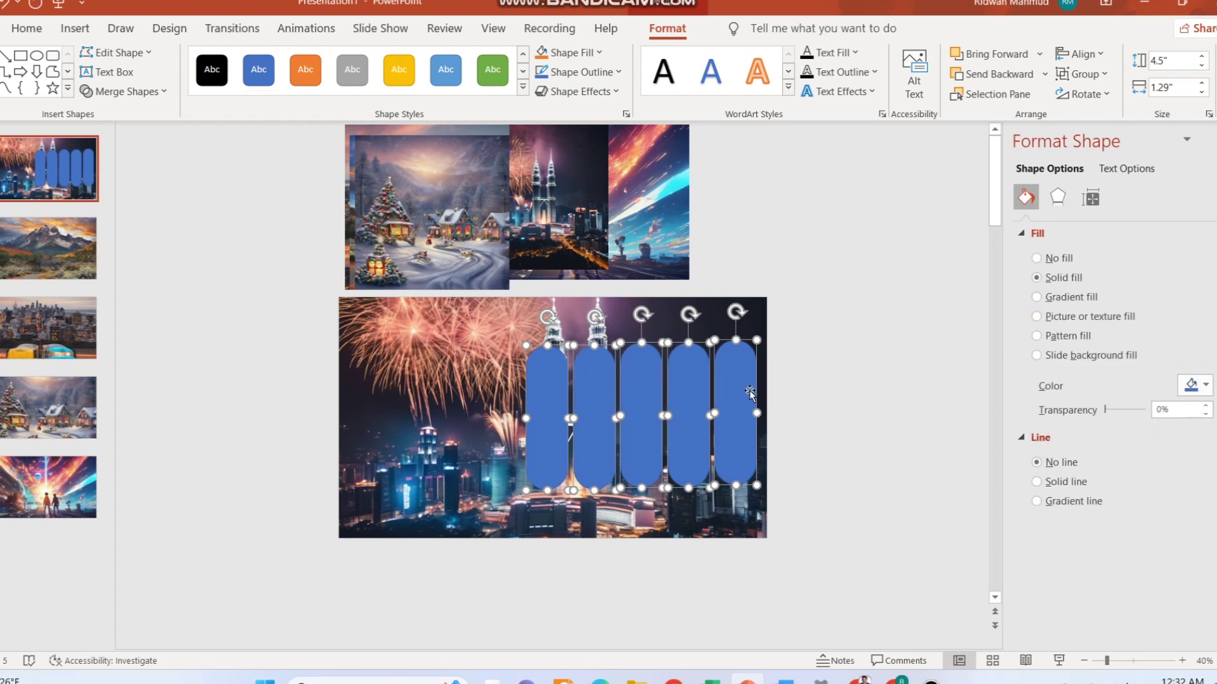
Vary the bar heights by lengthening the second and fourth and shortening the first, third and fifth
left_click(543, 381)
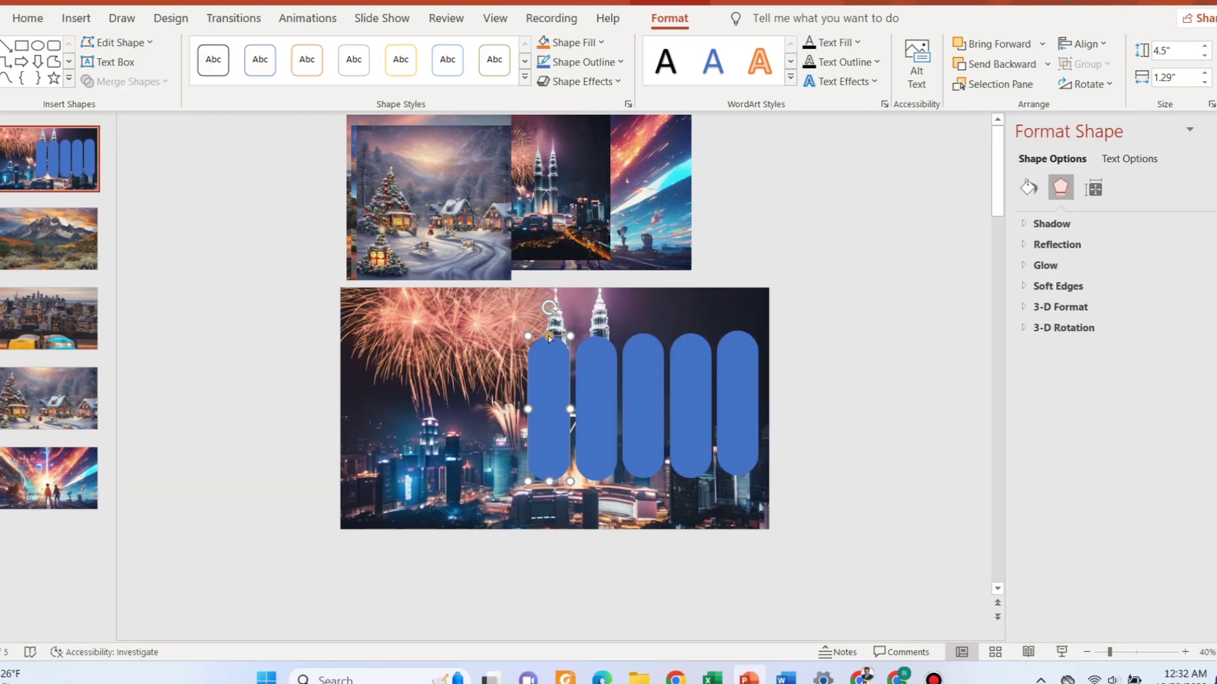
left_click(599, 346)
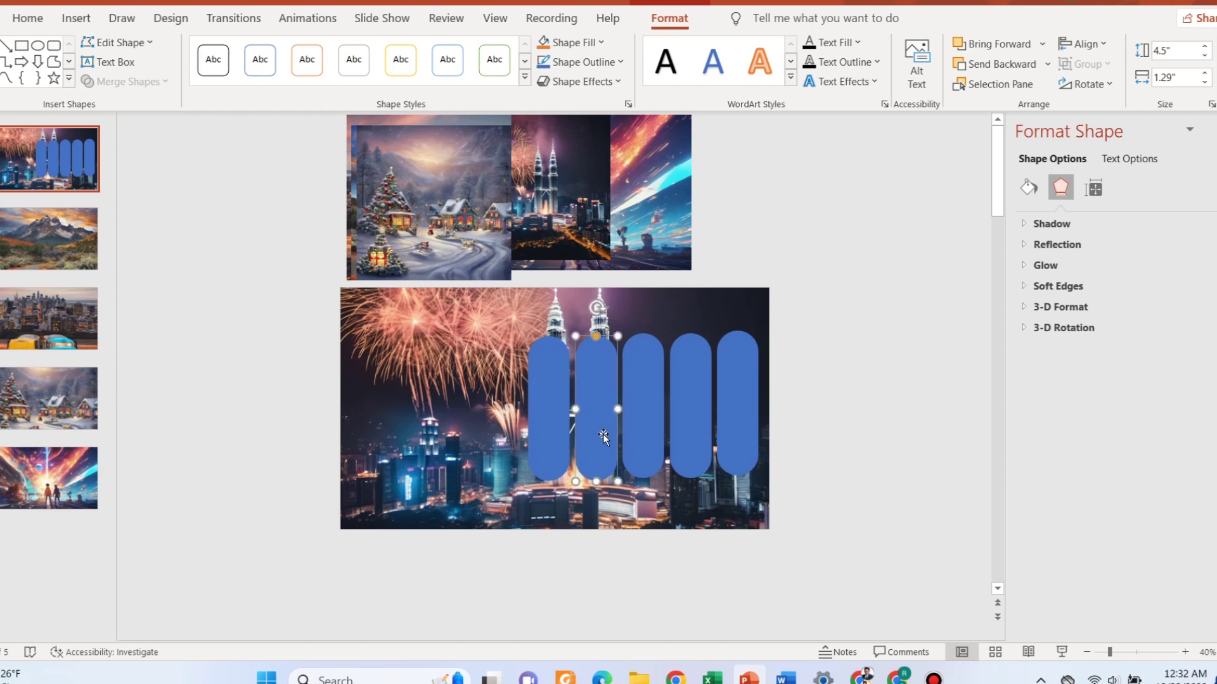
left_click_drag(594, 479, 639, 444)
left_click(635, 456)
left_click(688, 429)
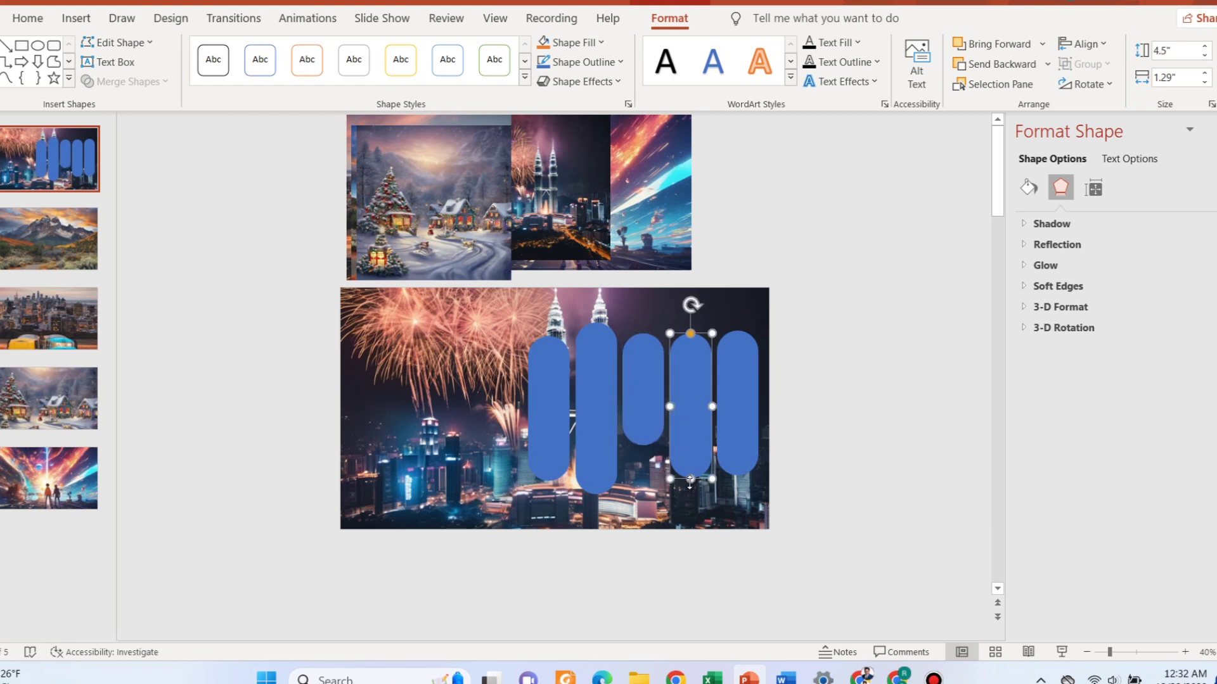
left_click_drag(689, 501, 738, 458)
left_click(737, 462)
left_click(549, 472)
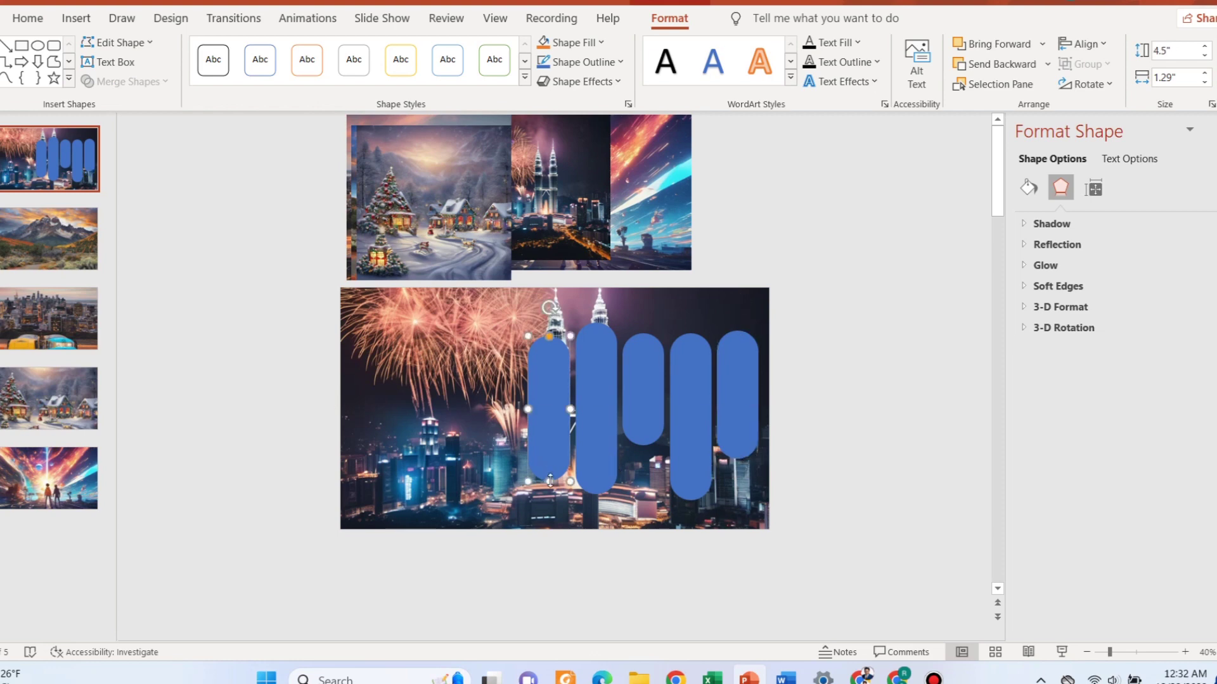
left_click_drag(549, 458, 549, 459)
Align the five rounded bars with each other along their vertical middles
left_click_drag(512, 317, 791, 510)
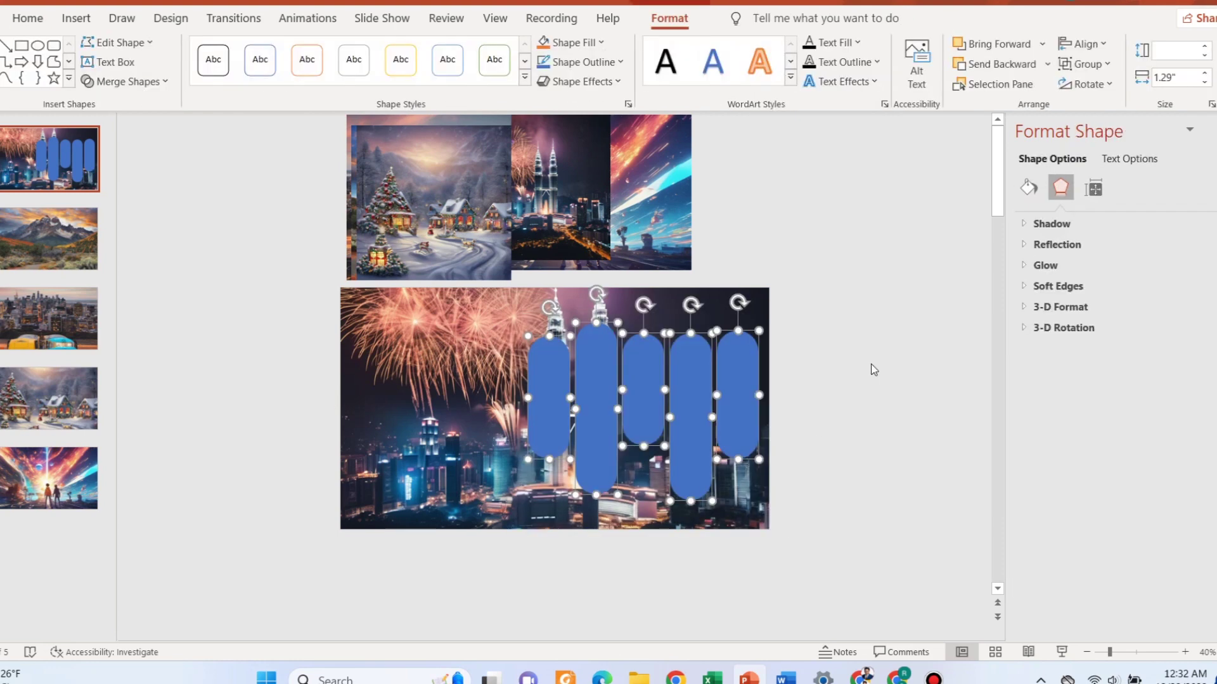
left_click(1081, 44)
left_click(1108, 165)
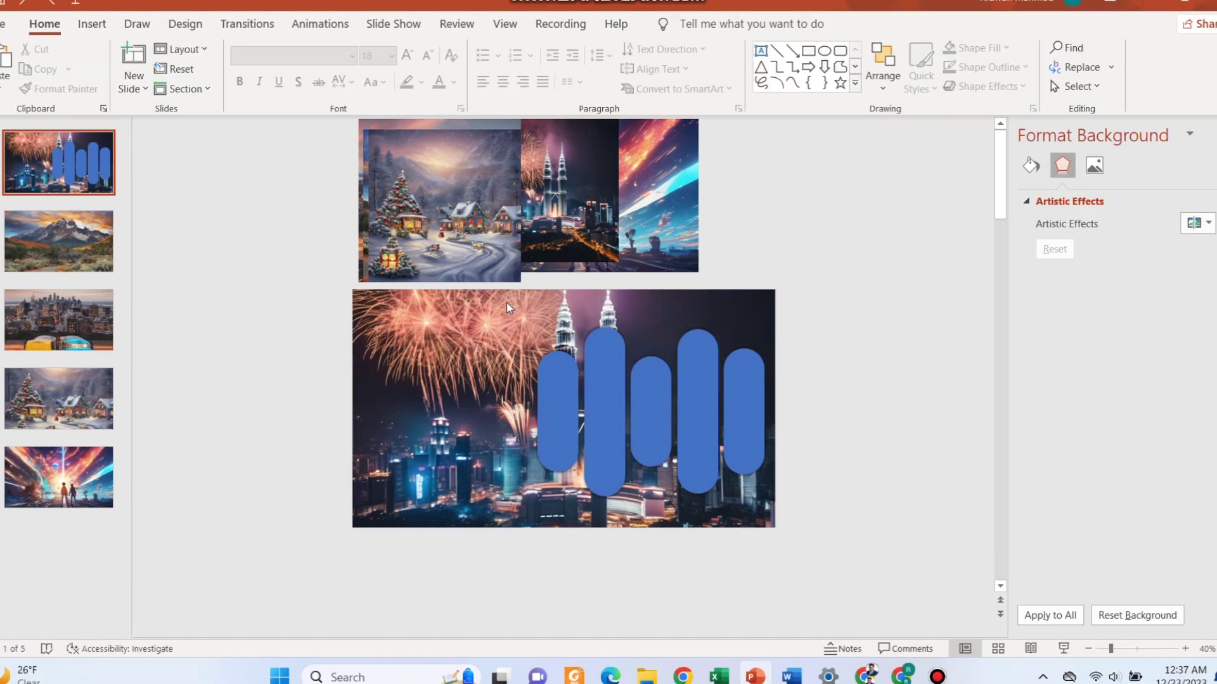
Give all five bars a centred outer shadow with 0% transparency, 102% size and 18 pt blur, and fill them with the slide background
left_click_drag(507, 303, 780, 511)
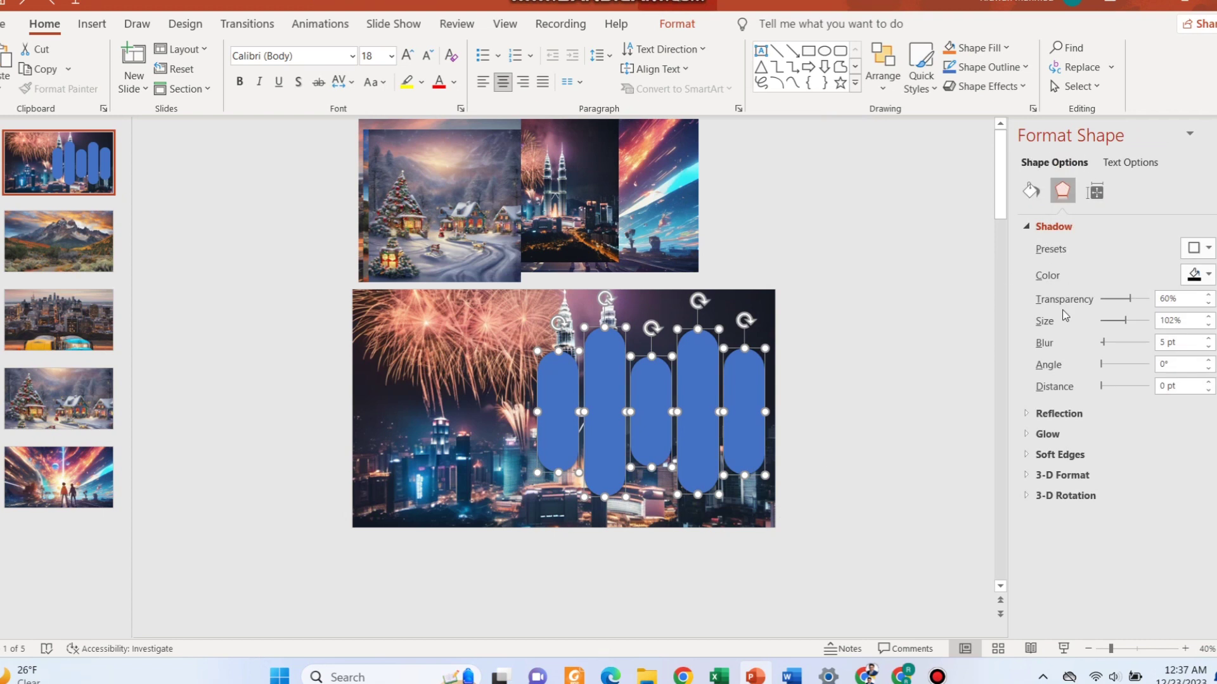
left_click(1031, 191)
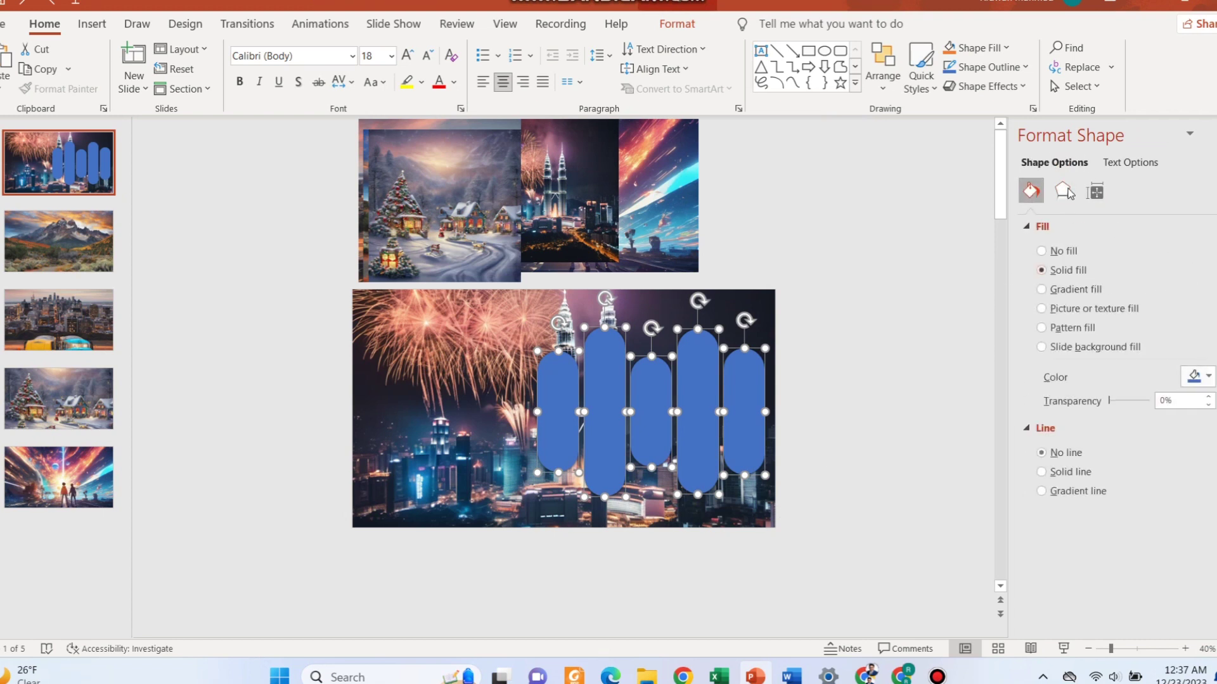
left_click(1063, 189)
left_click(1195, 249)
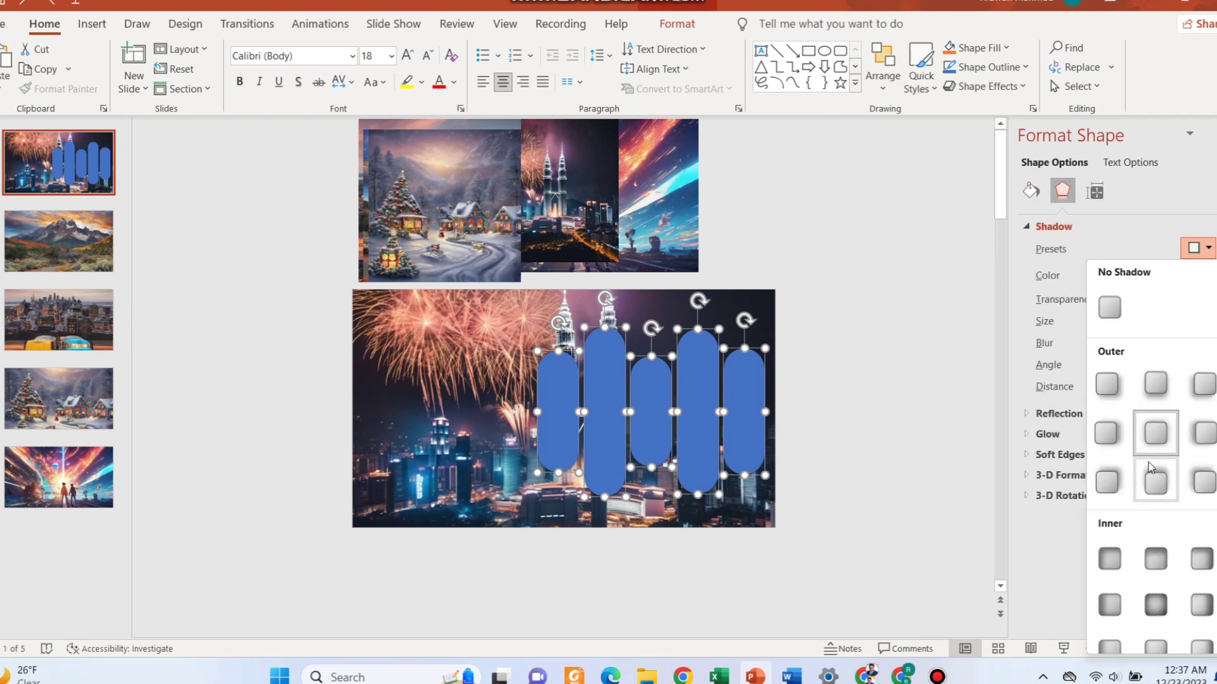
left_click(1154, 434)
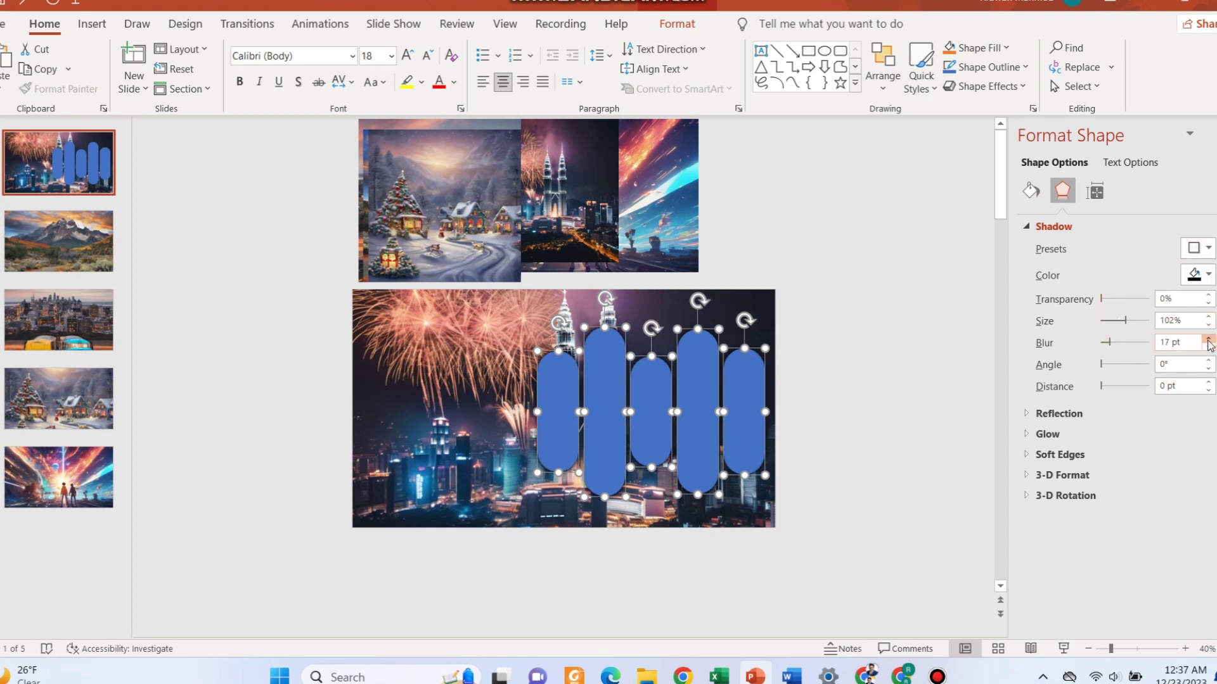
left_click(1031, 190)
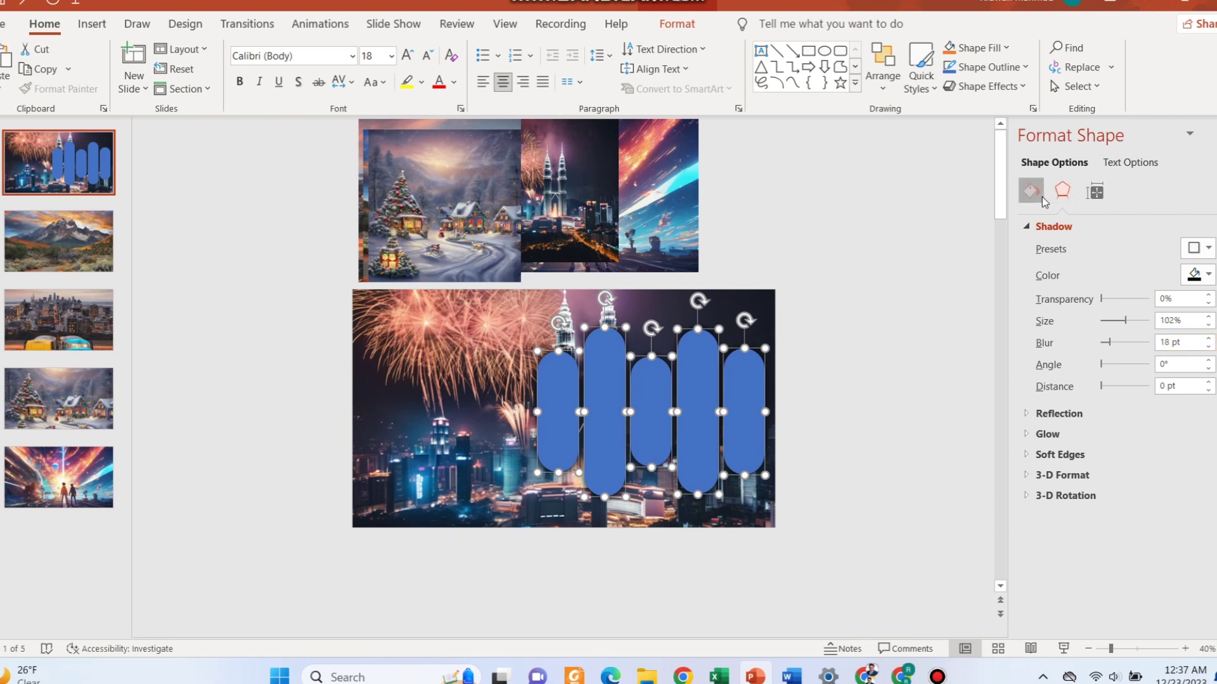
left_click(894, 382)
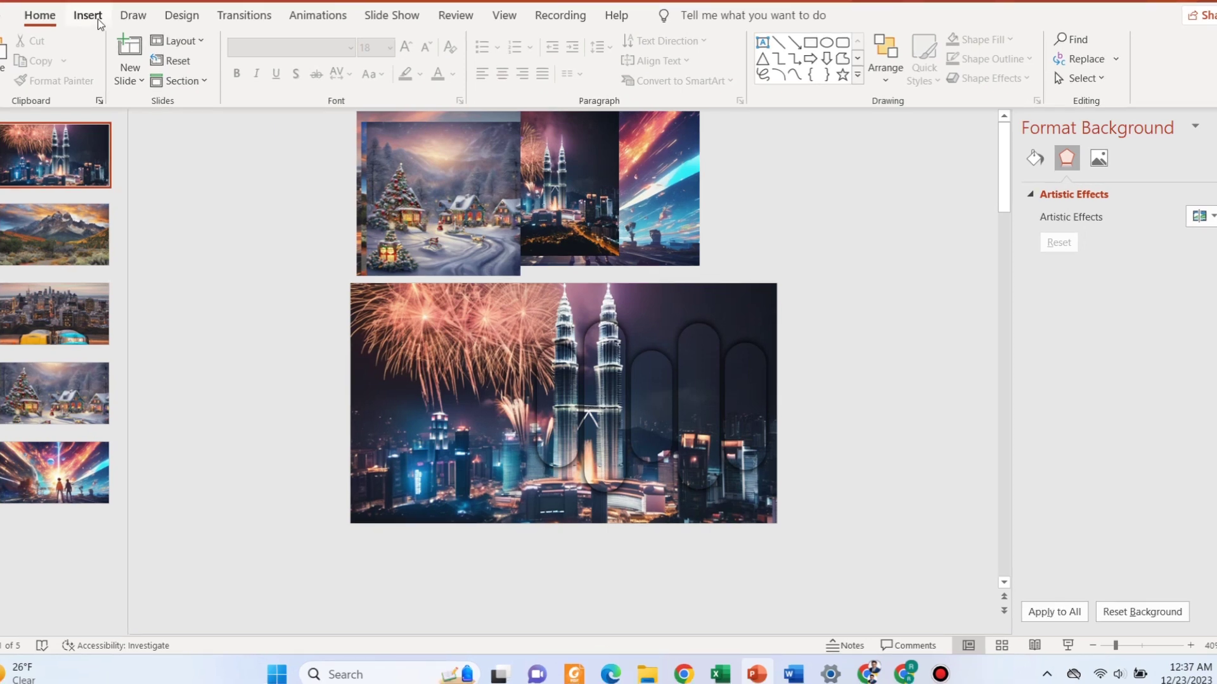
Draw a rectangle covering the whole first slide, 13.33 by 7.5 inches, and remove its outline
left_click(91, 24)
left_click(226, 85)
left_click(273, 130)
left_click_drag(350, 280, 778, 525)
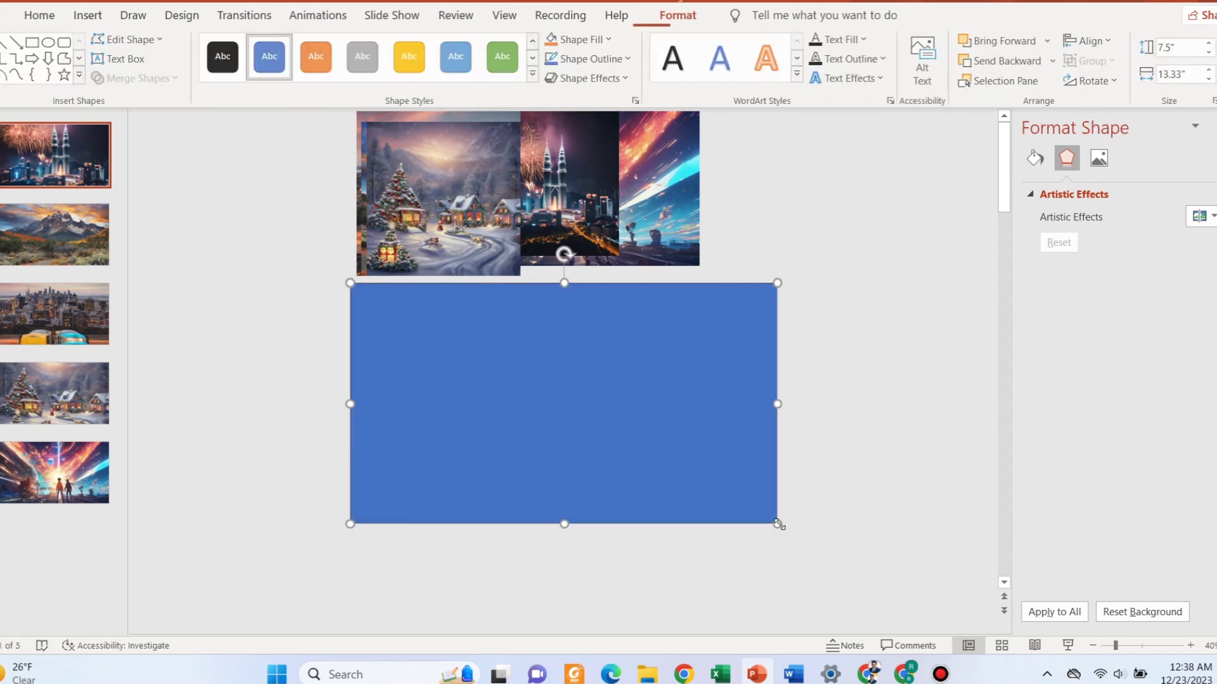
left_click(1034, 184)
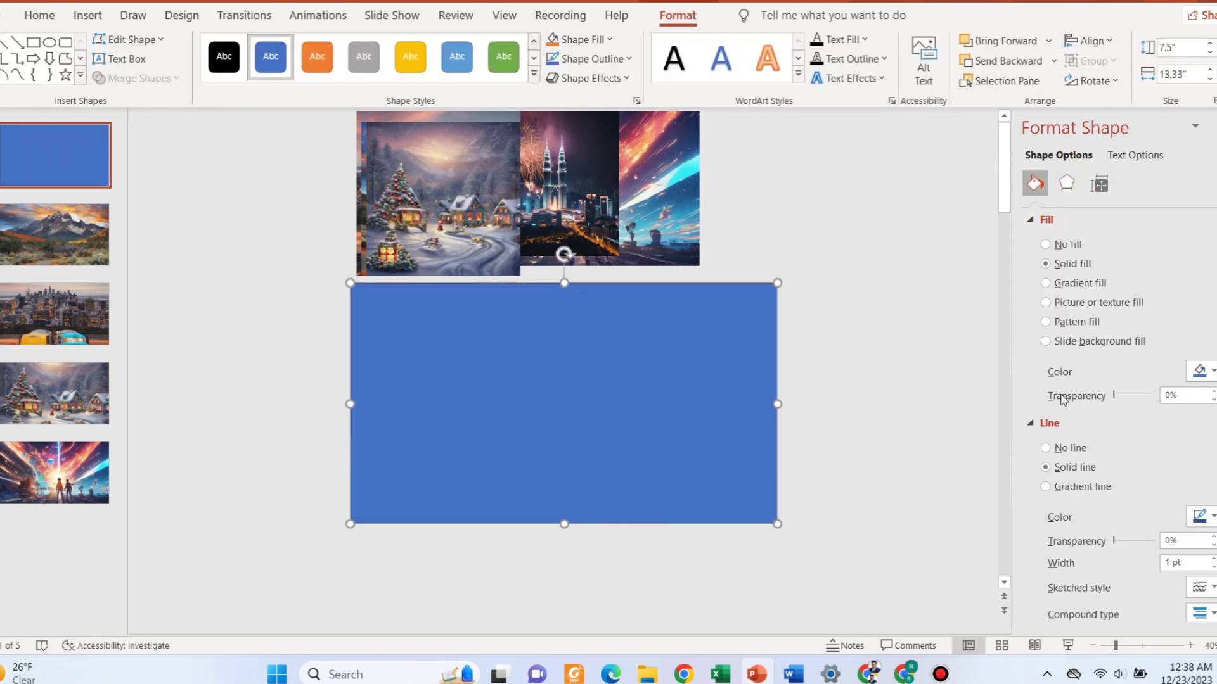
left_click(1045, 448)
Give the full-slide rectangle a linear gradient fill with only two stops, both coloured black
left_click(1046, 283)
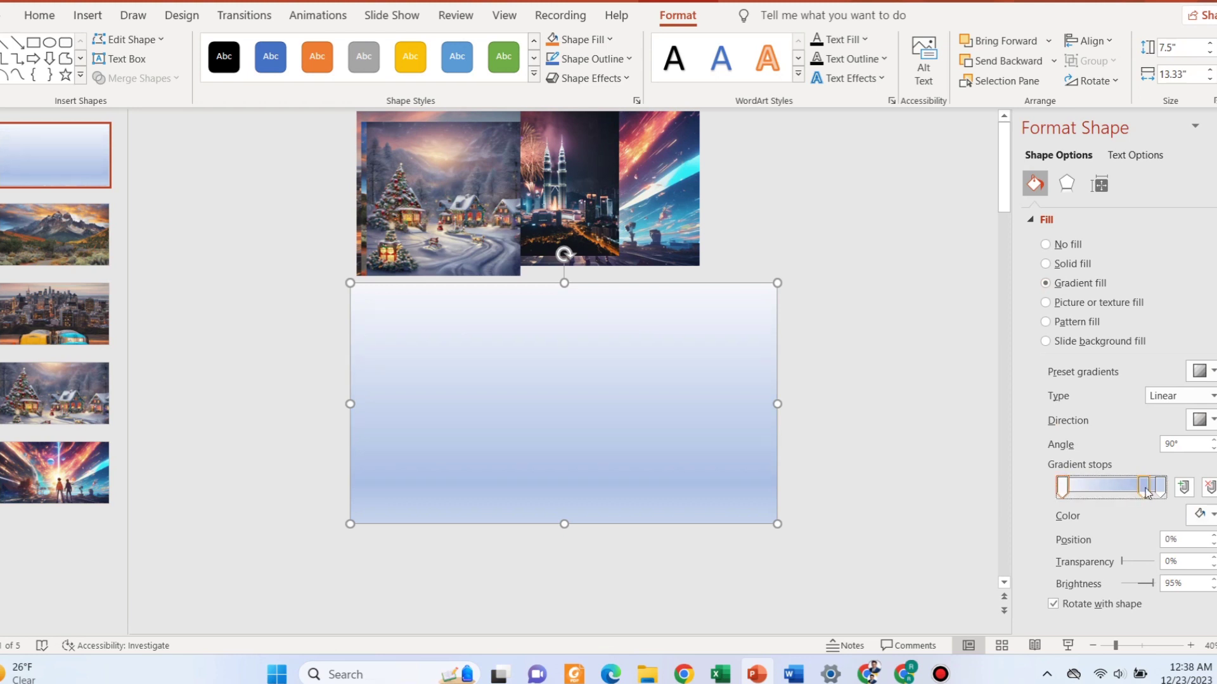
left_click(1202, 516)
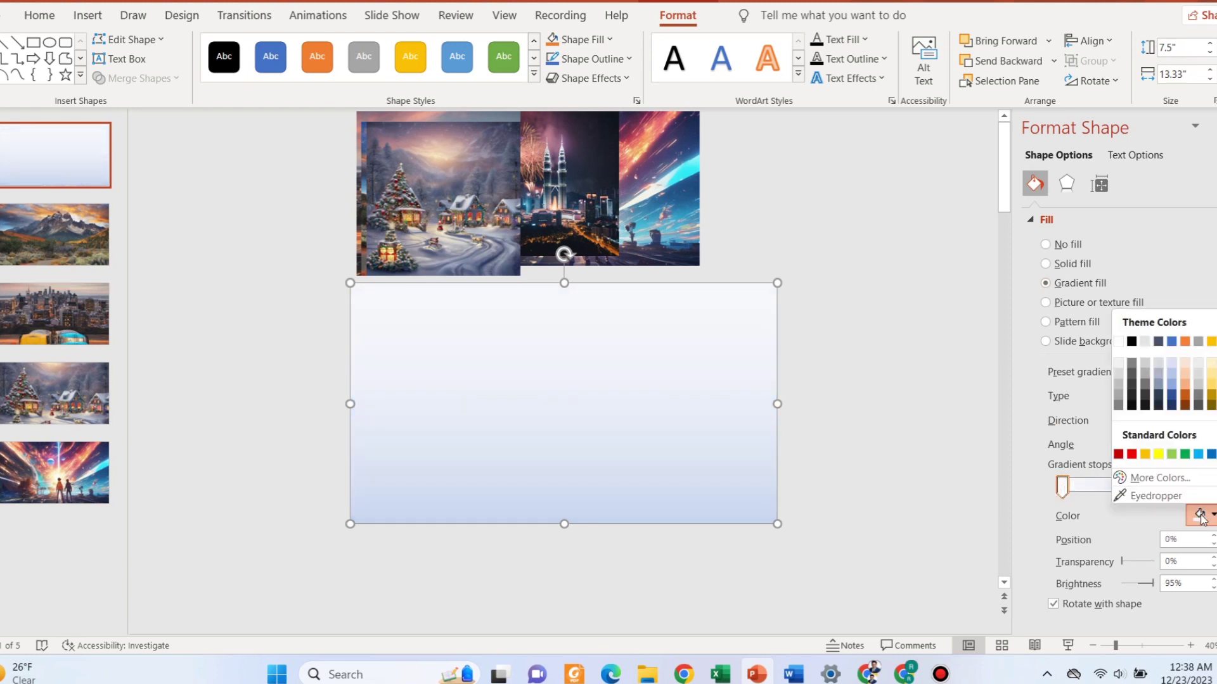
left_click(1141, 341)
left_click(1158, 486)
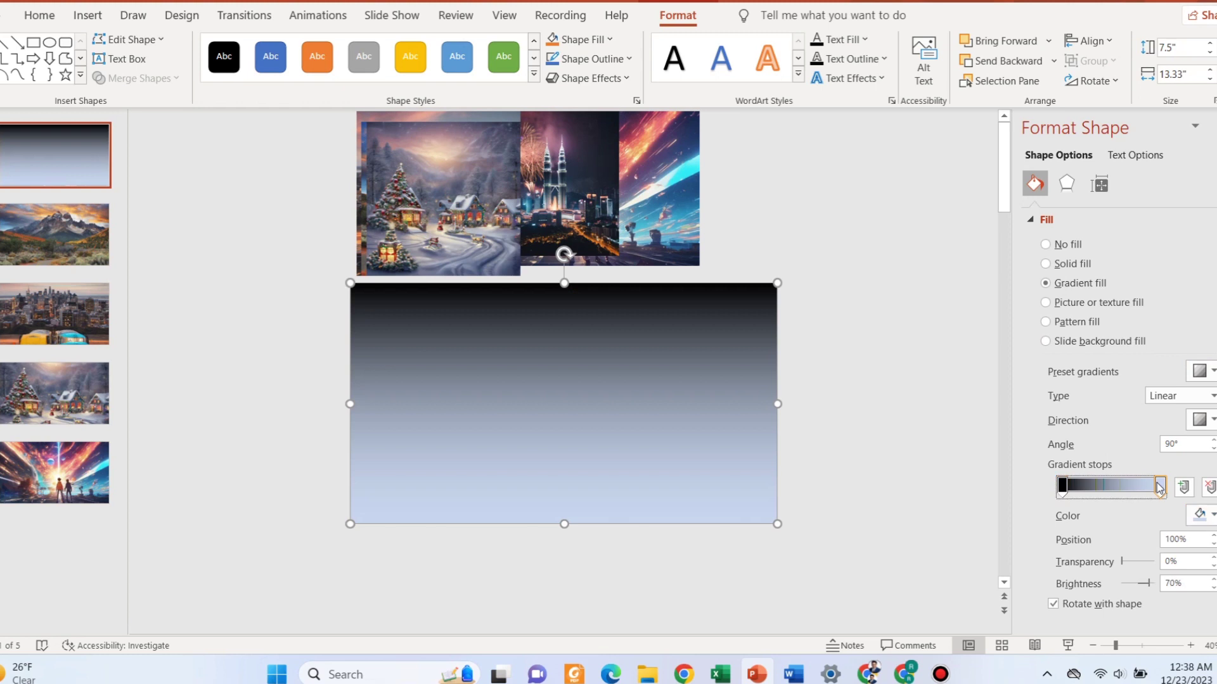
left_click(1201, 517)
left_click(1131, 342)
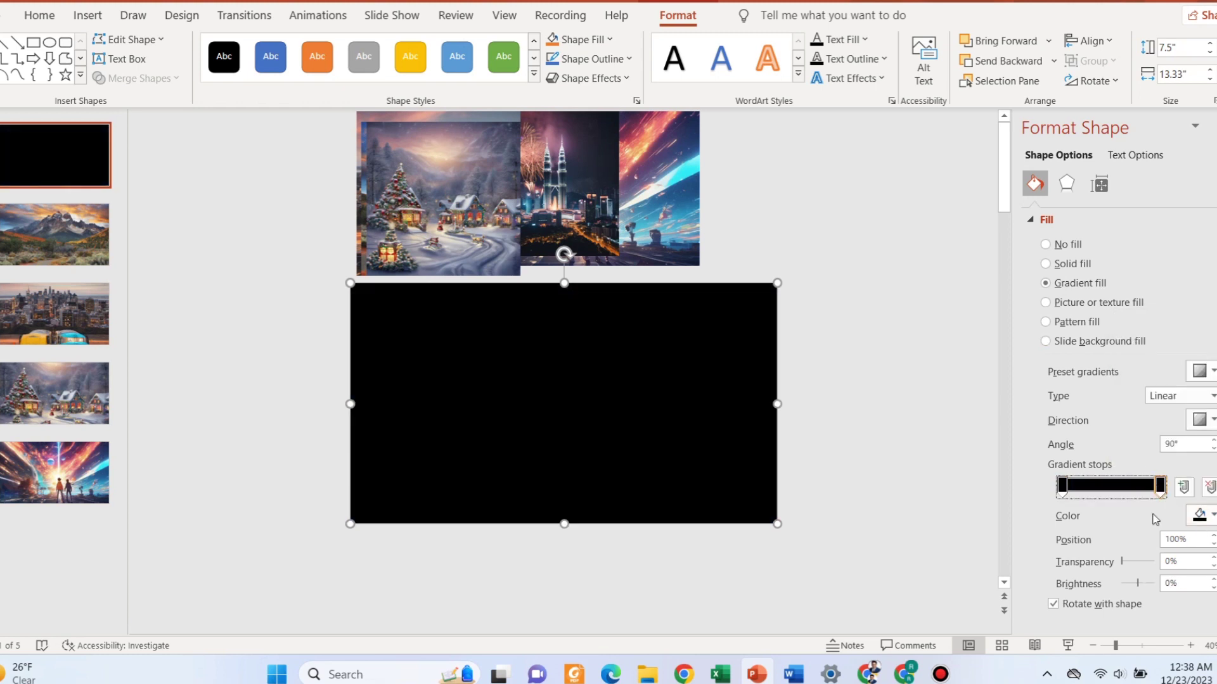
Set the transparency of the black gradient stop at position 100% to 99%
left_click_drag(1122, 560, 1142, 568)
left_click(1166, 562)
type("9")
key("Return")
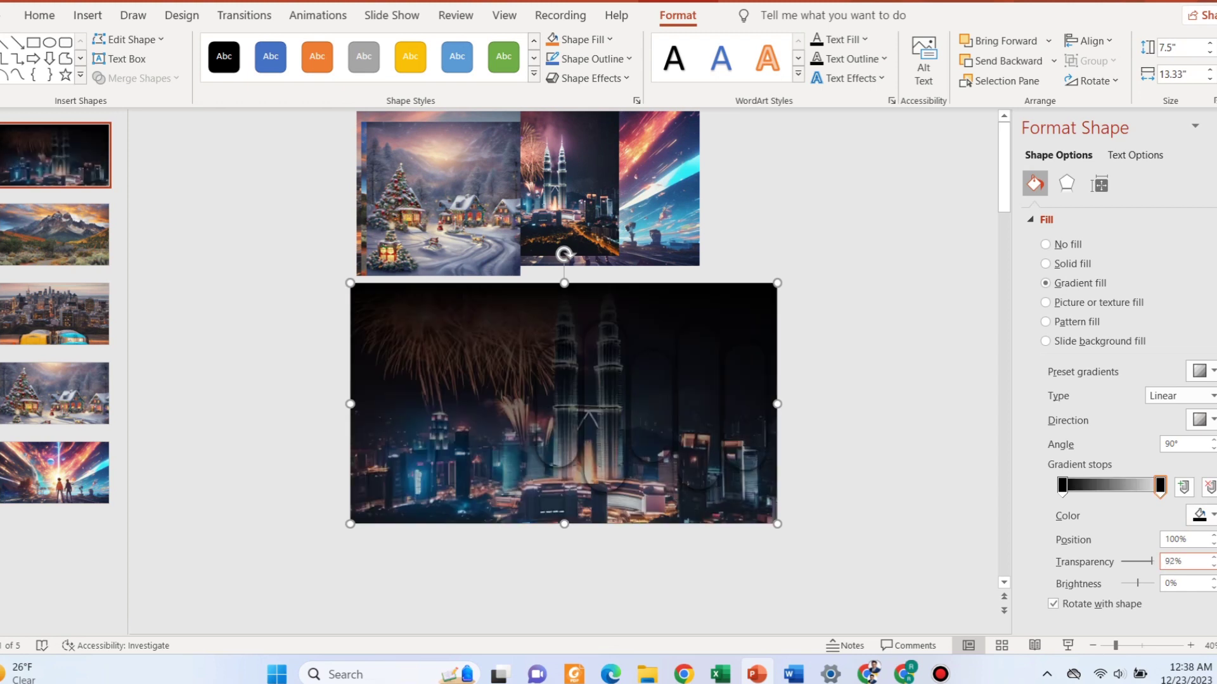
type("9")
key("Return")
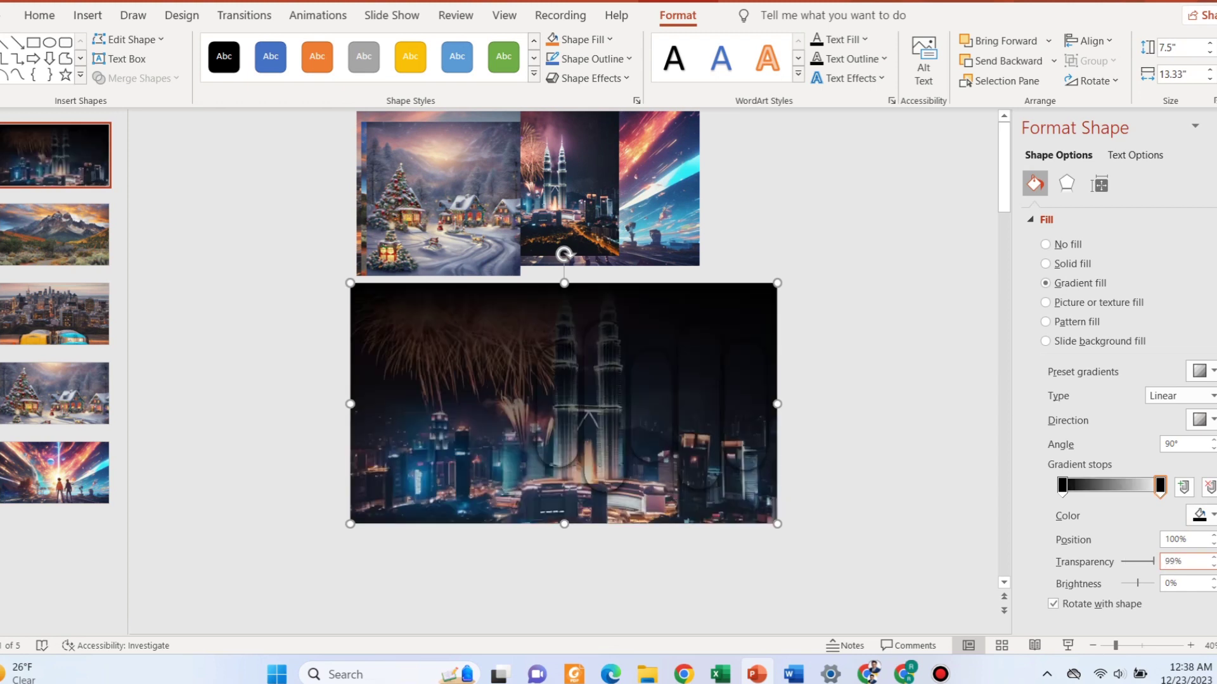
Set the transparency of the black gradient stop at position 0% to 15%
left_click(1063, 487)
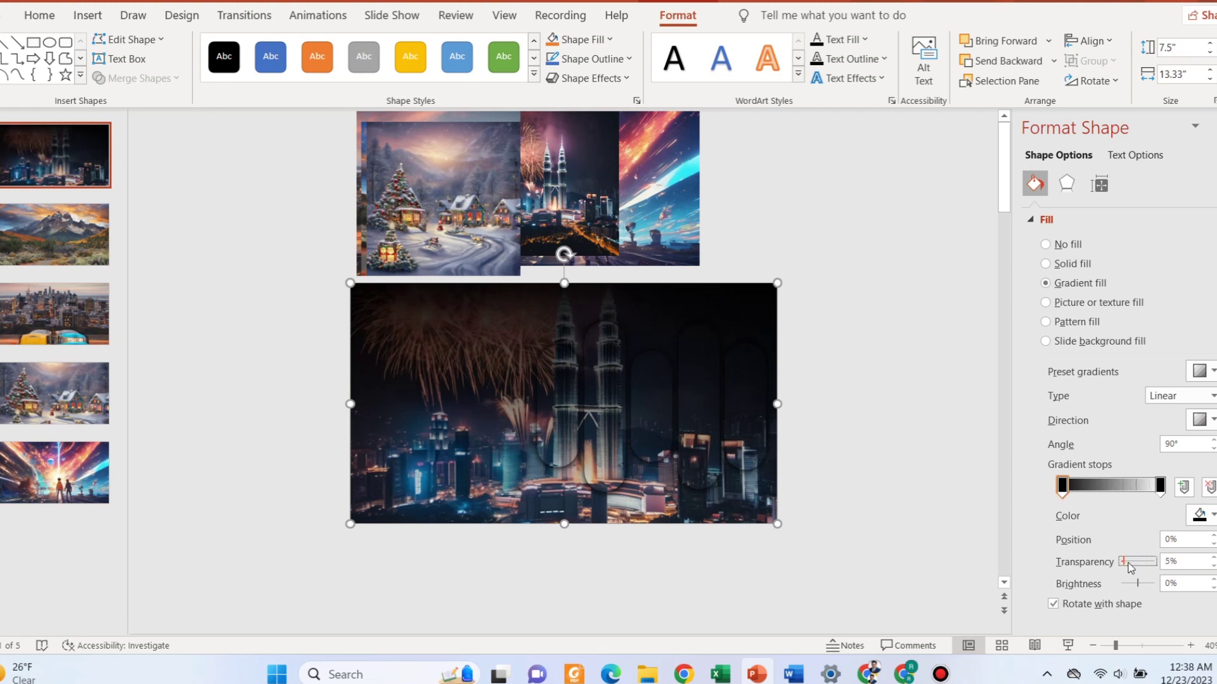
left_click(1167, 561)
type("15")
key("Return")
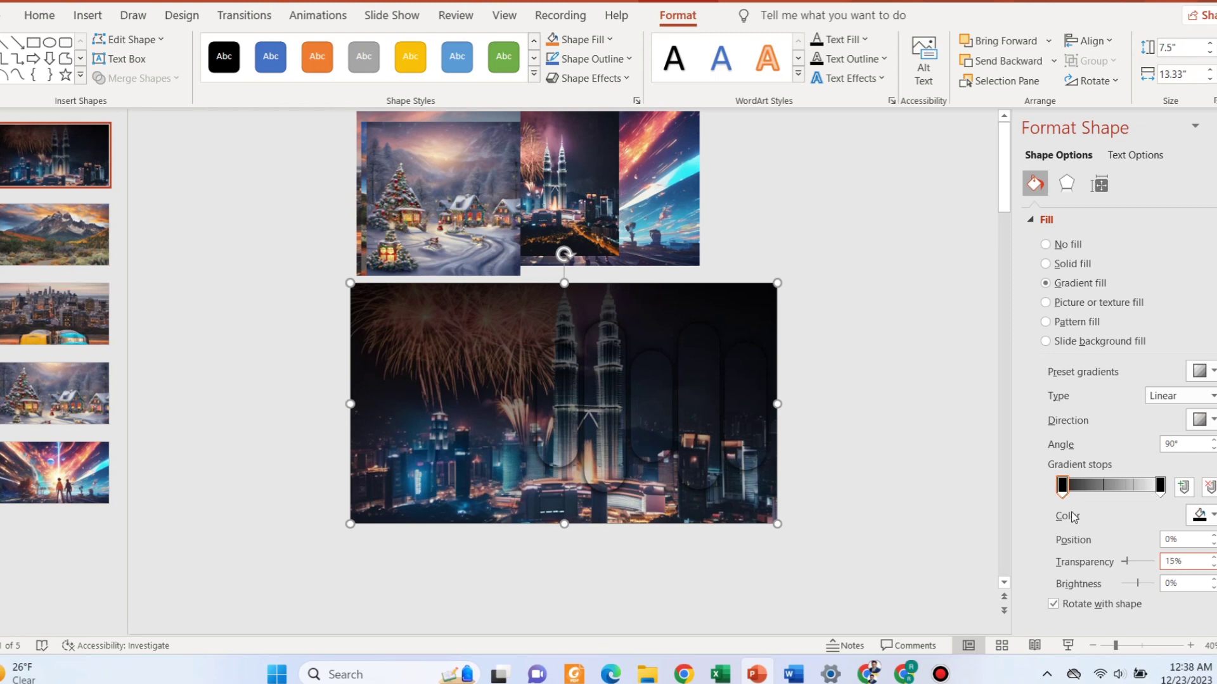
Send the gradient rectangle behind the five rounded bars on the first slide
left_click(967, 497)
right_click(481, 495)
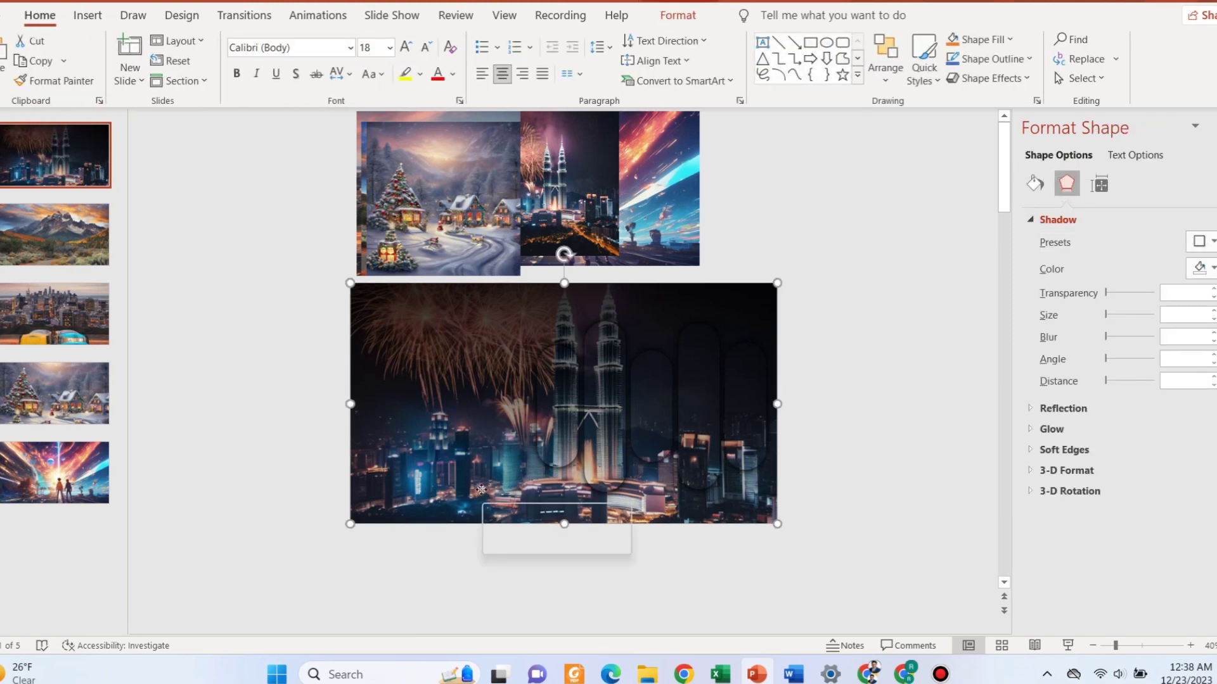
left_click(542, 248)
left_click(847, 340)
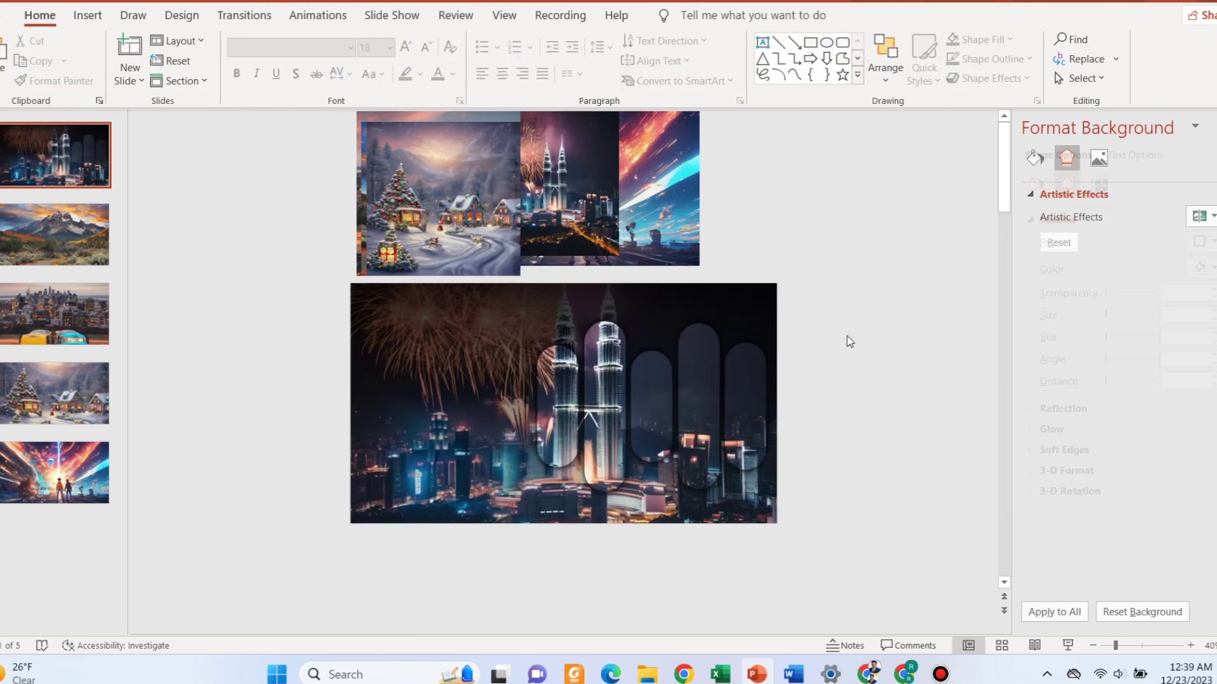
Copy the five rounded bars together with the dark gradient rectangle from the first slide
left_click(544, 368)
left_click(602, 382, "shift")
left_click(640, 390, "shift")
left_click(671, 395, "shift")
left_click(734, 406, "shift")
left_click(453, 308, "shift")
key("ctrl+c")
Paste the bars and gradient rectangle onto the second slide after deleting its unneeded placeholder content
left_click(75, 262)
key("ctrl+v")
key("ctrl+z")
left_click(381, 323)
key("Delete")
key("ctrl+v")
Paste the copied bars and gradient rectangle onto the third, fourth and fifth slides
key("Page_Down")
key("super+shift+s")
key("Escape")
key("ctrl+v")
key("Page_Down")
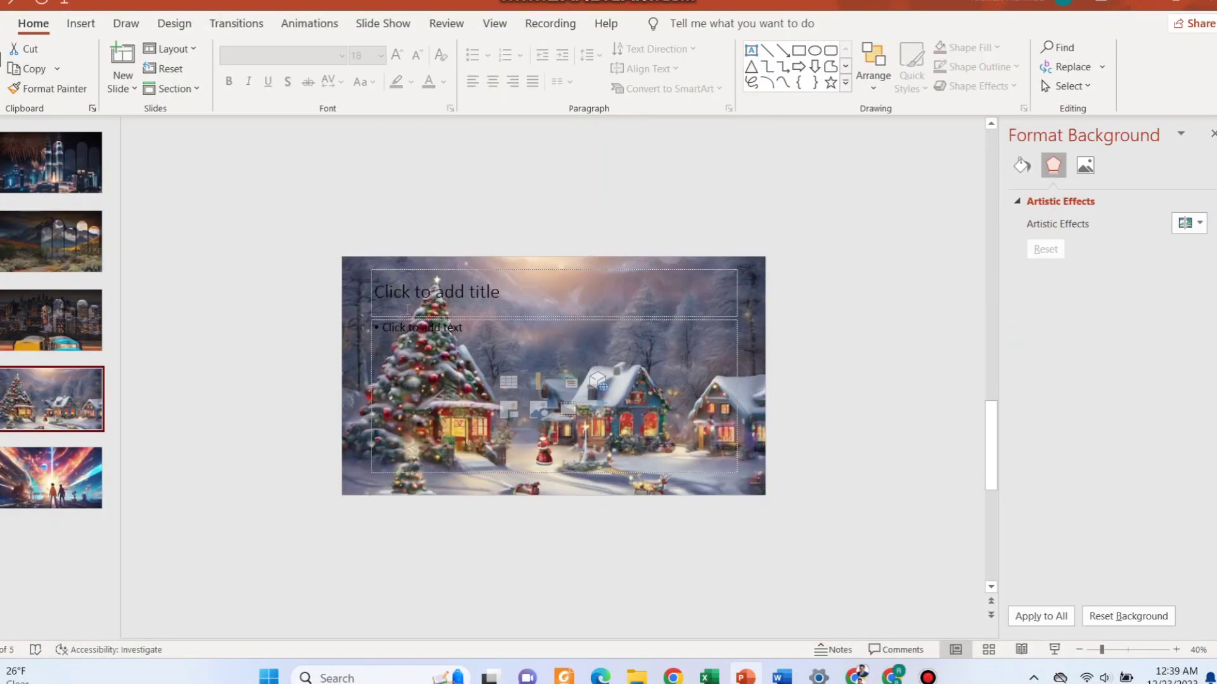
key("ctrl+v")
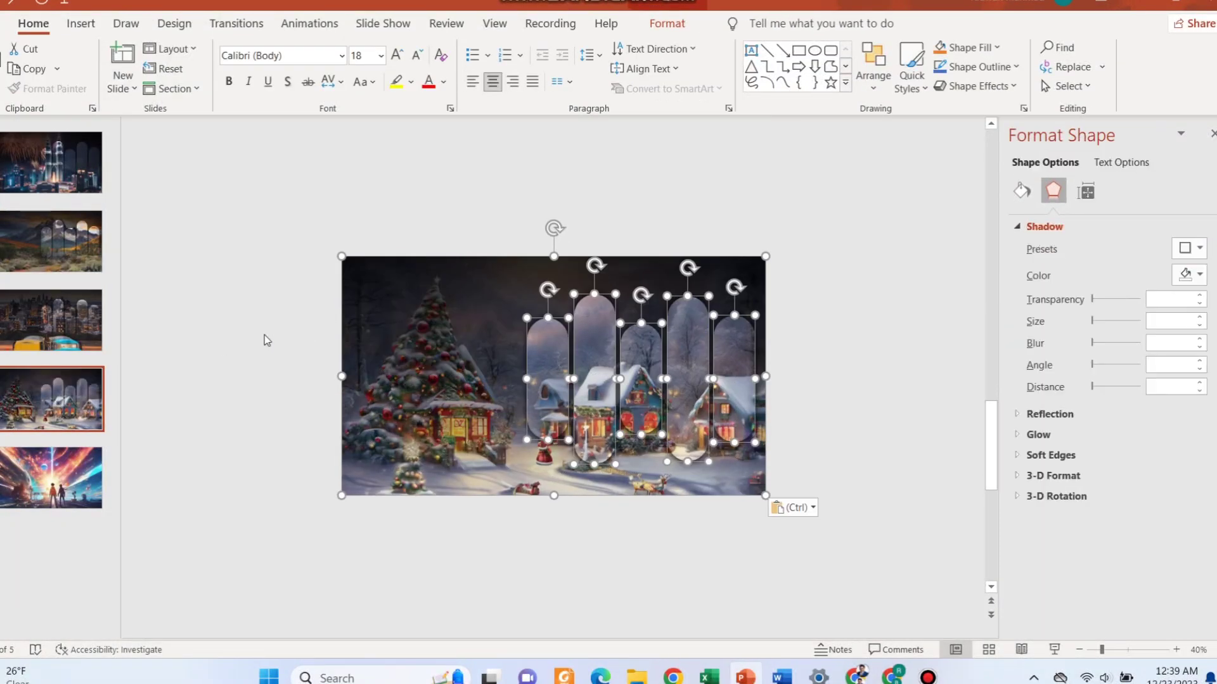
key("Page_Down")
key("ctrl+v")
left_click(890, 356)
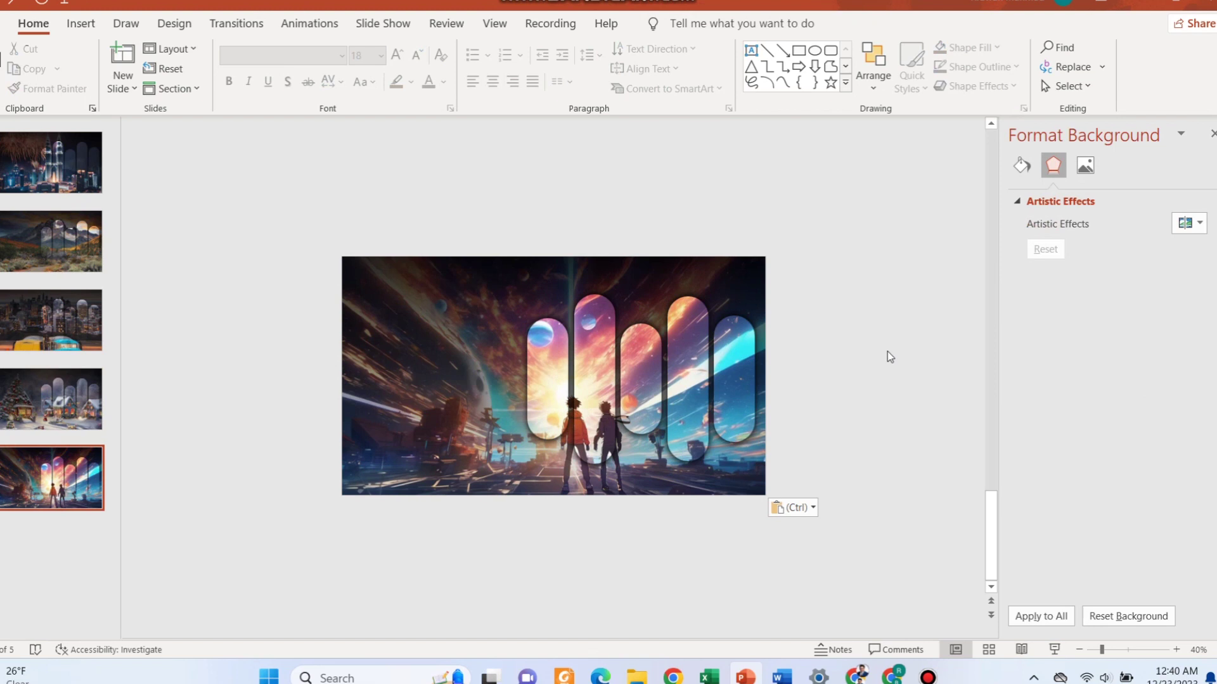
On the second slide, lengthen the first, third and fifth bars and shorten the second and fourth
left_click(98, 259)
left_click(548, 333)
left_click_drag(548, 439, 733, 464)
left_click(593, 444)
left_click(642, 412)
left_click(685, 451)
left_click(733, 431)
Align the five bars on the second slide along their vertical middles
left_click(478, 260)
key("ctrl+z")
key("ctrl+a")
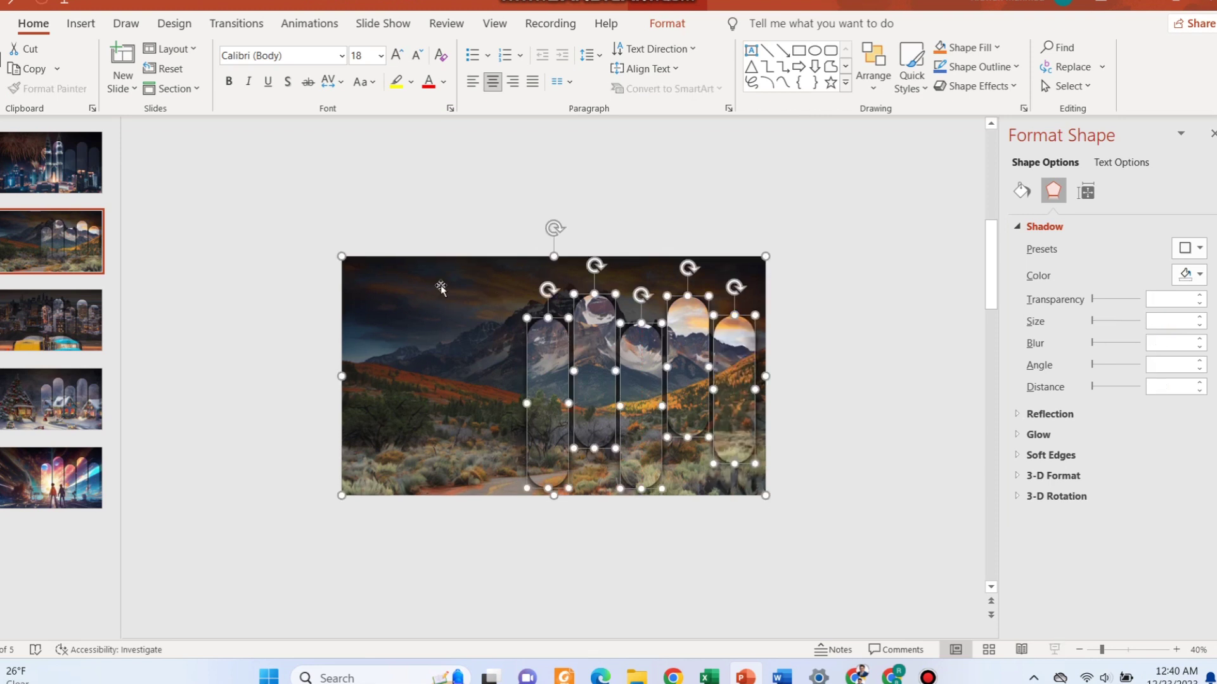
left_click(846, 365)
left_click(548, 401)
left_click(595, 402, "shift")
left_click(652, 401, "shift")
left_click(688, 374, "shift")
left_click(734, 342, "shift")
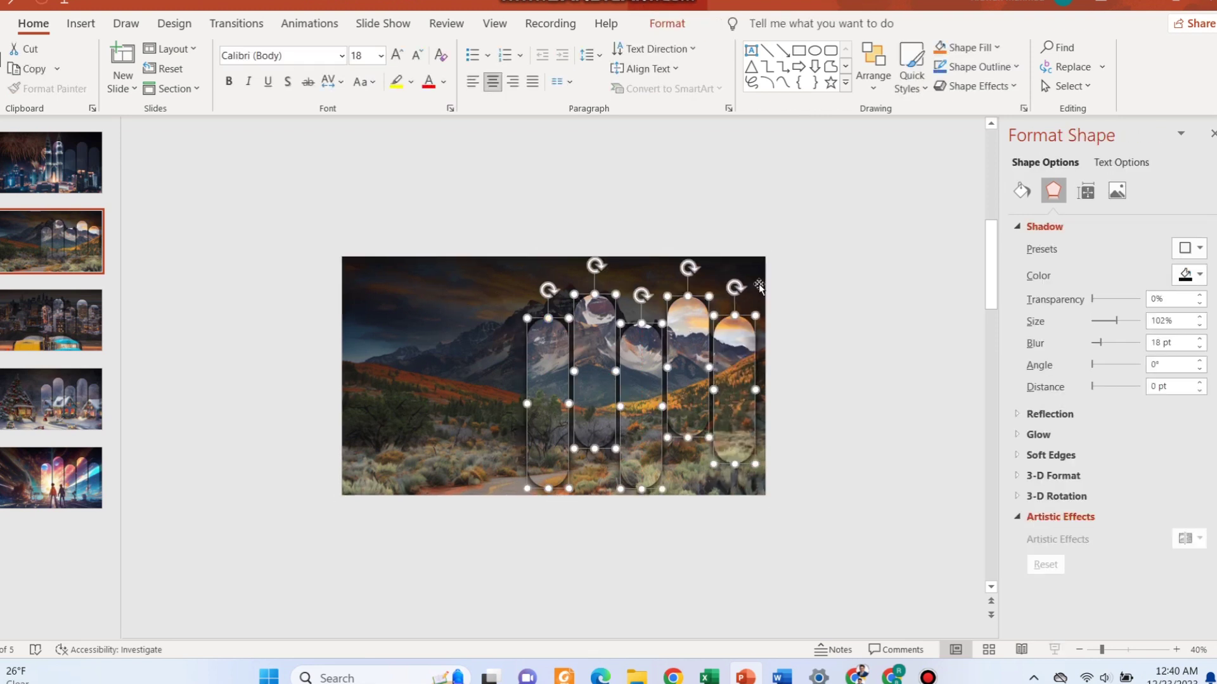
left_click(666, 24)
left_click(1074, 49)
left_click(1103, 170)
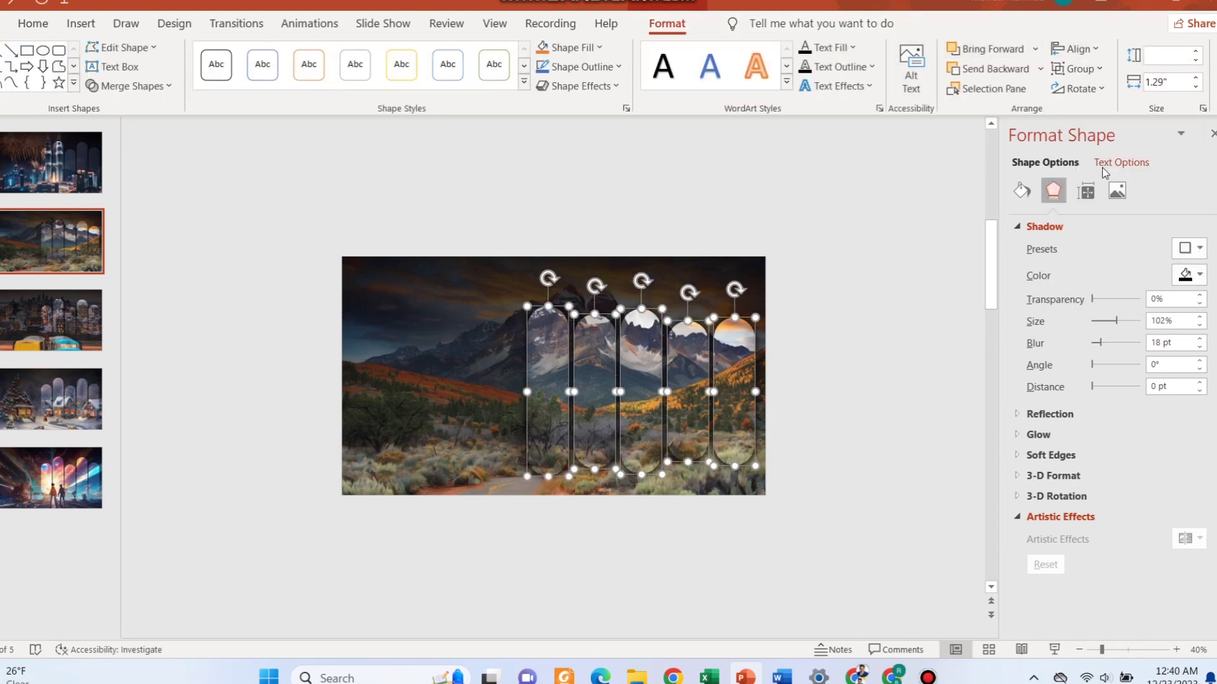
Shorten the second and fourth bars further and slightly lengthen the fifth bar on the second slide
left_click(845, 307)
left_click(576, 436)
left_click_drag(595, 469, 594, 456)
left_click(687, 453)
left_click_drag(688, 462, 690, 442)
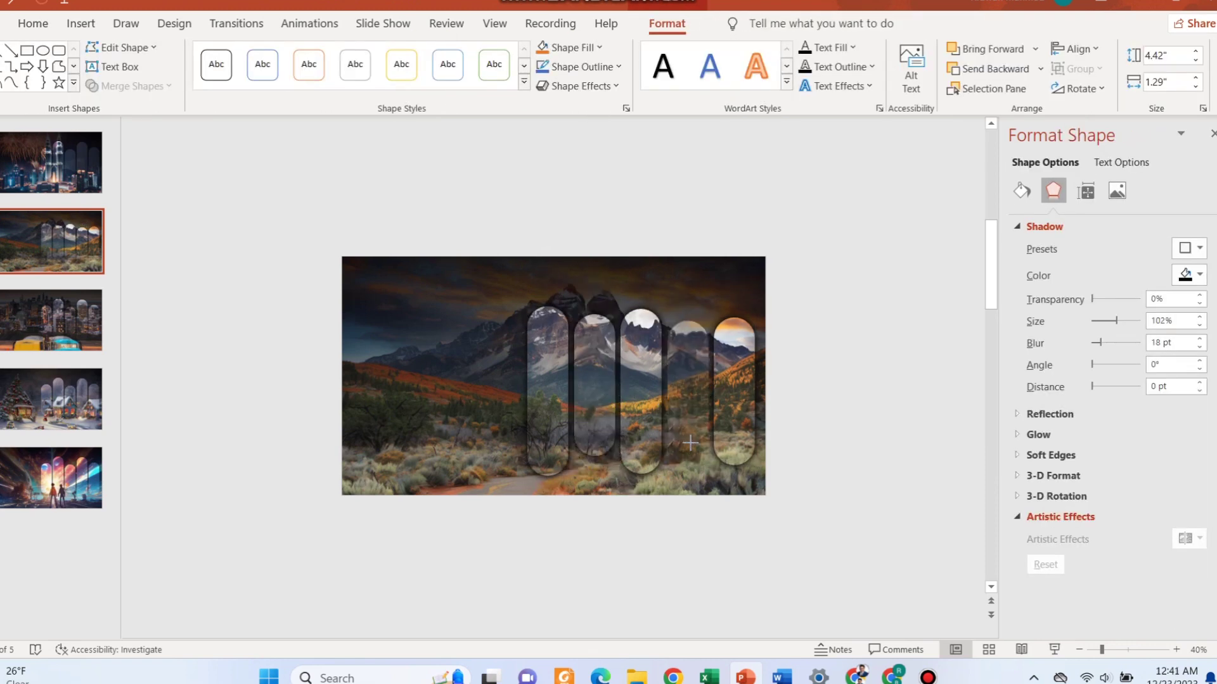
Realign the five resized bars on the second slide so their vertical middles match again
left_click(745, 341)
left_click(688, 406, "shift")
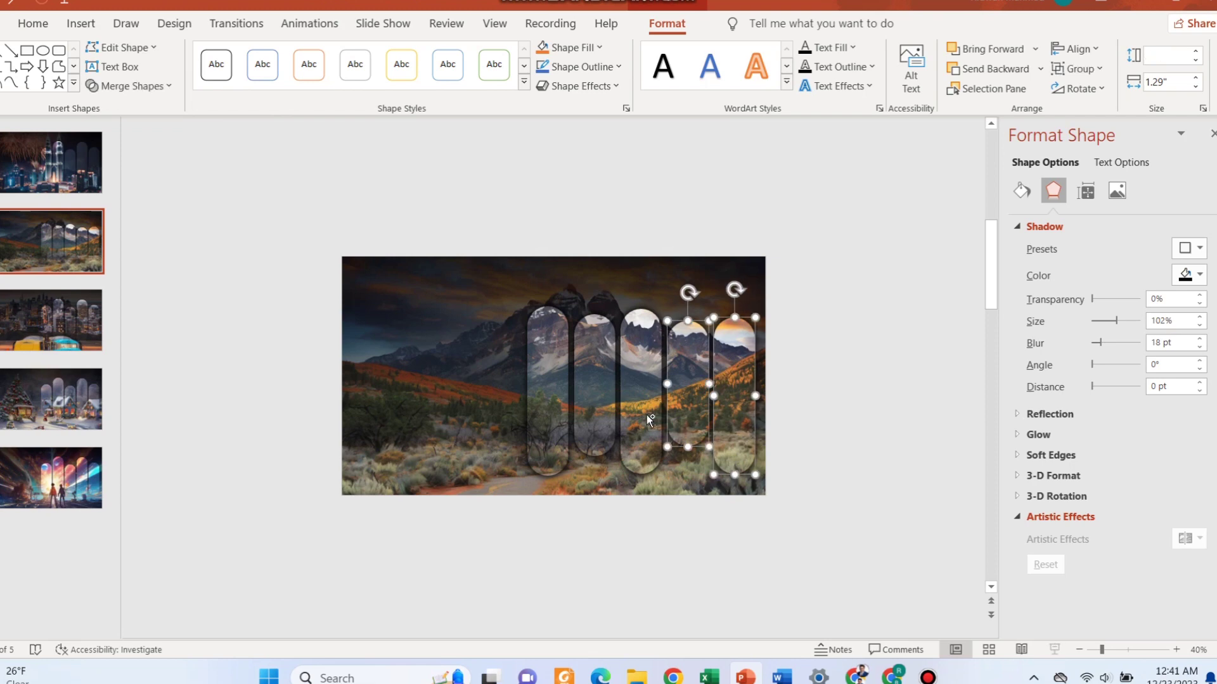
left_click(641, 409, "shift")
left_click(594, 399, "shift")
left_click(559, 390, "shift")
left_click(1074, 49)
left_click(1109, 145)
left_click(1076, 49)
left_click(1107, 168)
left_click(831, 386)
On the third slide, slightly lengthen the first, third and fifth bars
left_click(63, 320)
left_click(546, 381)
mouse_move(548, 439)
left_mouse_down()
mouse_move(548, 427)
mouse_move(548, 452)
left_mouse_up()
left_click(647, 415)
left_click_drag(642, 434, 641, 442)
left_click(744, 425)
left_click_drag(735, 442, 735, 447)
Align the five bars on the third slide along their vertical middles
left_click(688, 380, "shift")
left_click(641, 387, "shift")
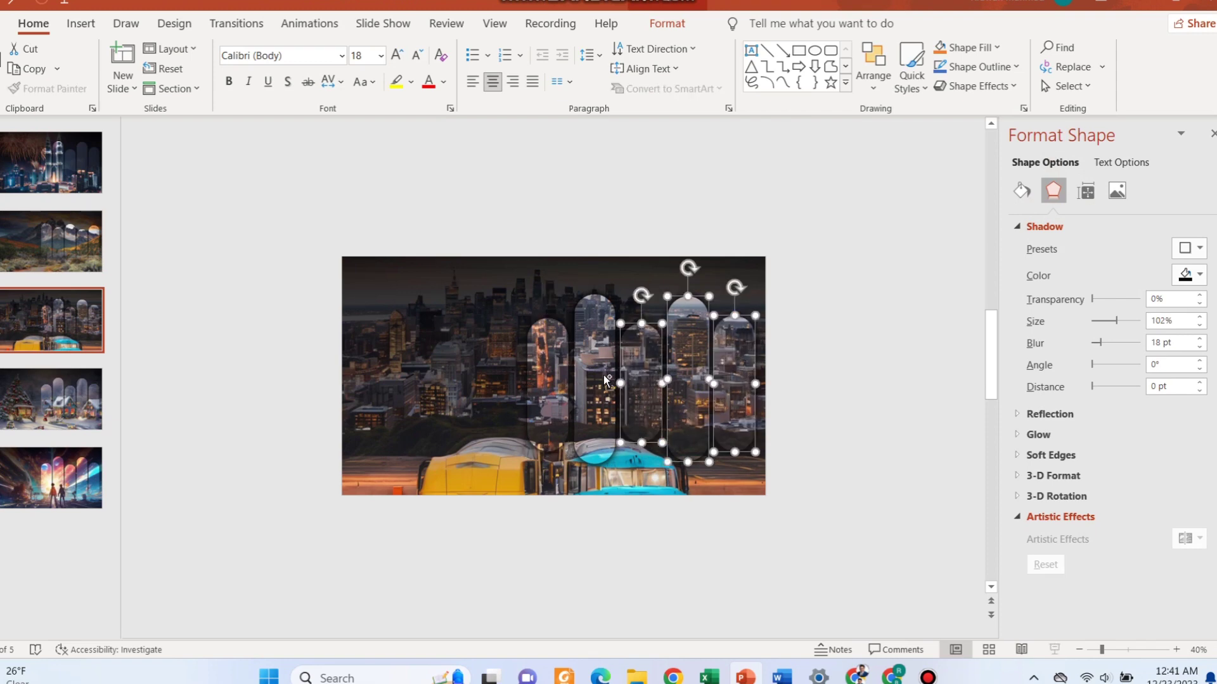
left_click(602, 375, "shift")
left_click(548, 387, "shift")
left_click(678, 27)
left_click(1076, 48)
left_click(1091, 169)
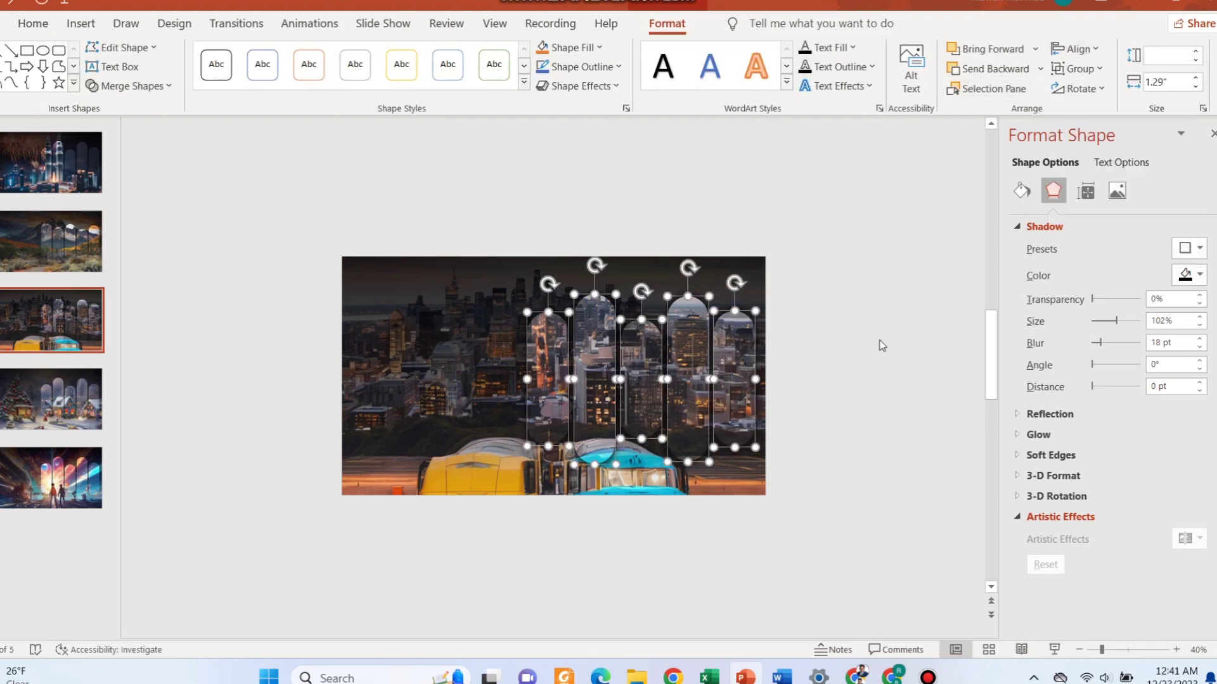
left_click(880, 344)
On the fourth slide, lengthen the first, third and fifth bars and shorten the second
left_click(64, 399)
left_click(556, 427)
left_click(599, 312)
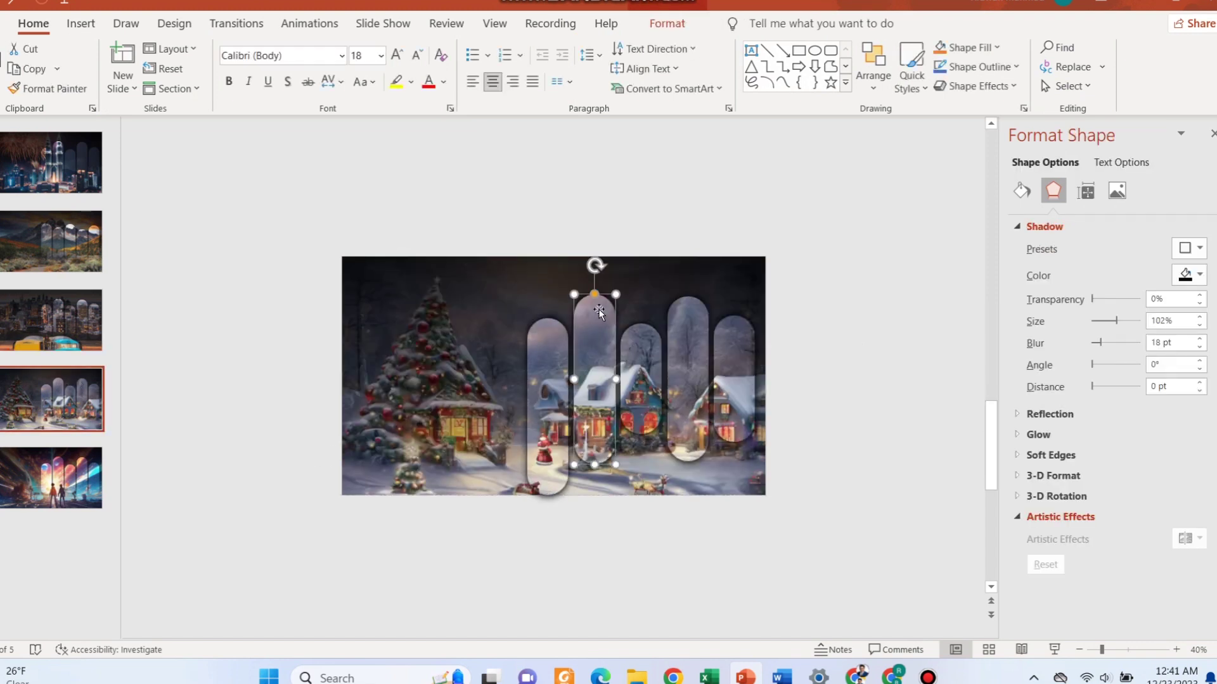
left_click(641, 444)
left_click(688, 443)
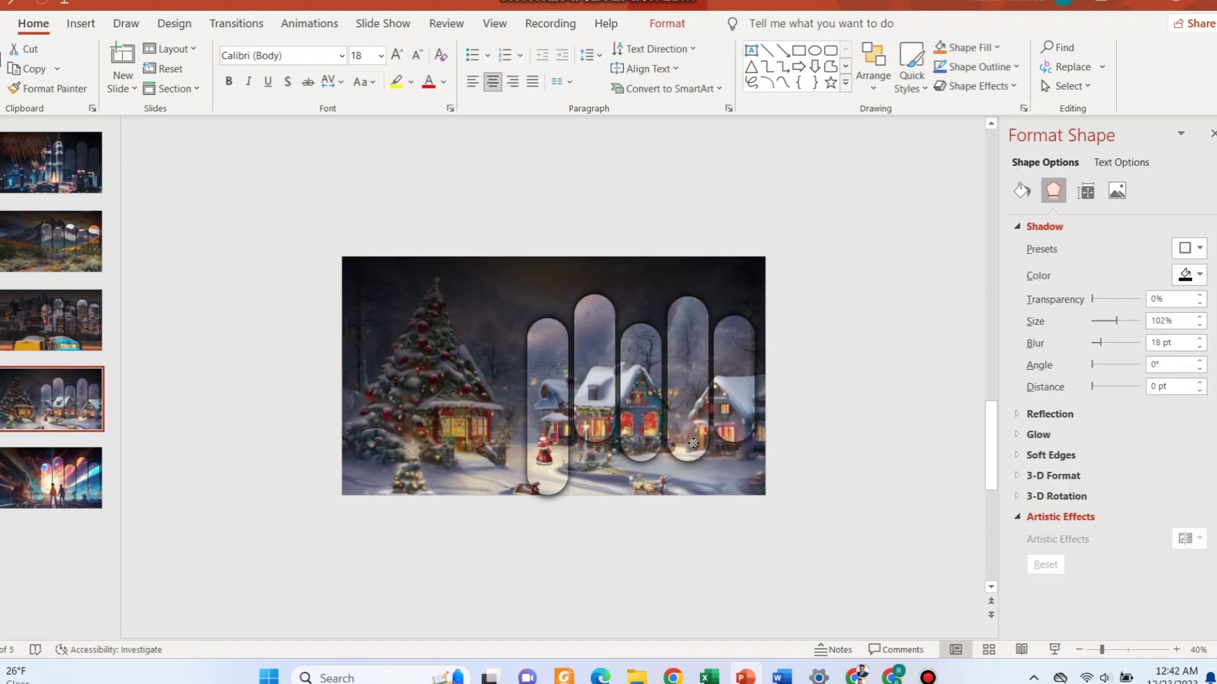
left_click(734, 444)
Align the five bars on the fourth slide along their vertical middles
left_click(670, 409, "shift")
left_click(641, 409, "shift")
left_click(594, 409, "shift")
left_click(548, 408, "shift")
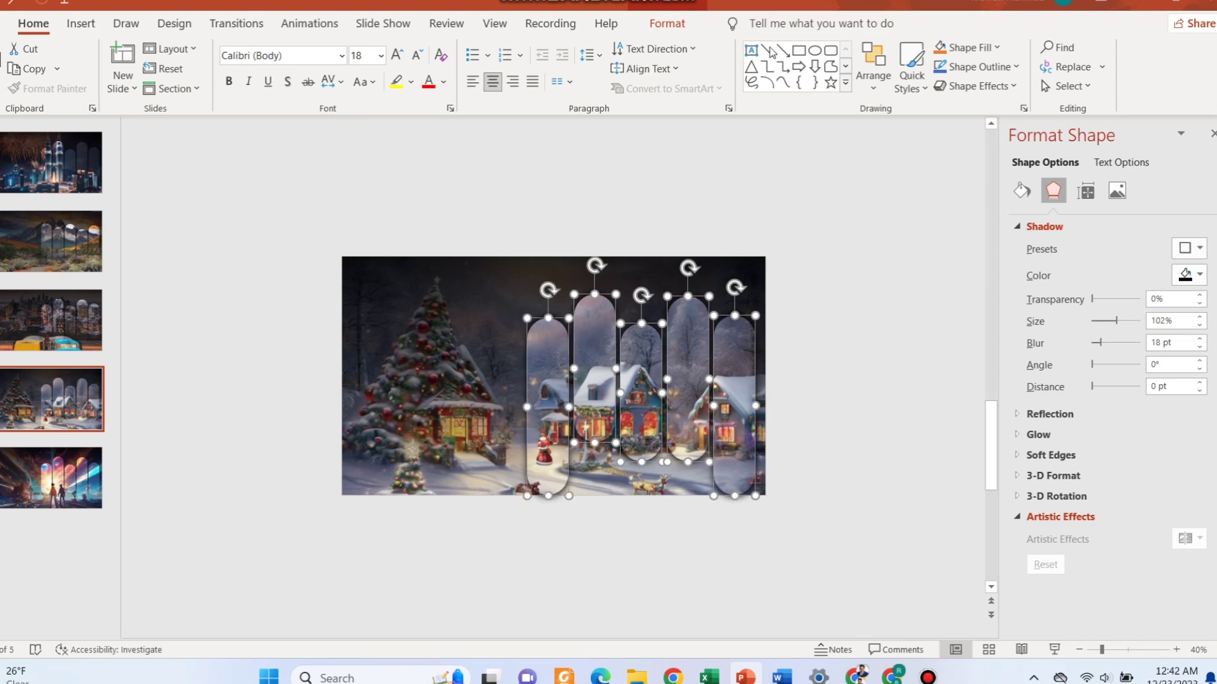
left_click(666, 24)
left_click(1075, 49)
left_click(1106, 168)
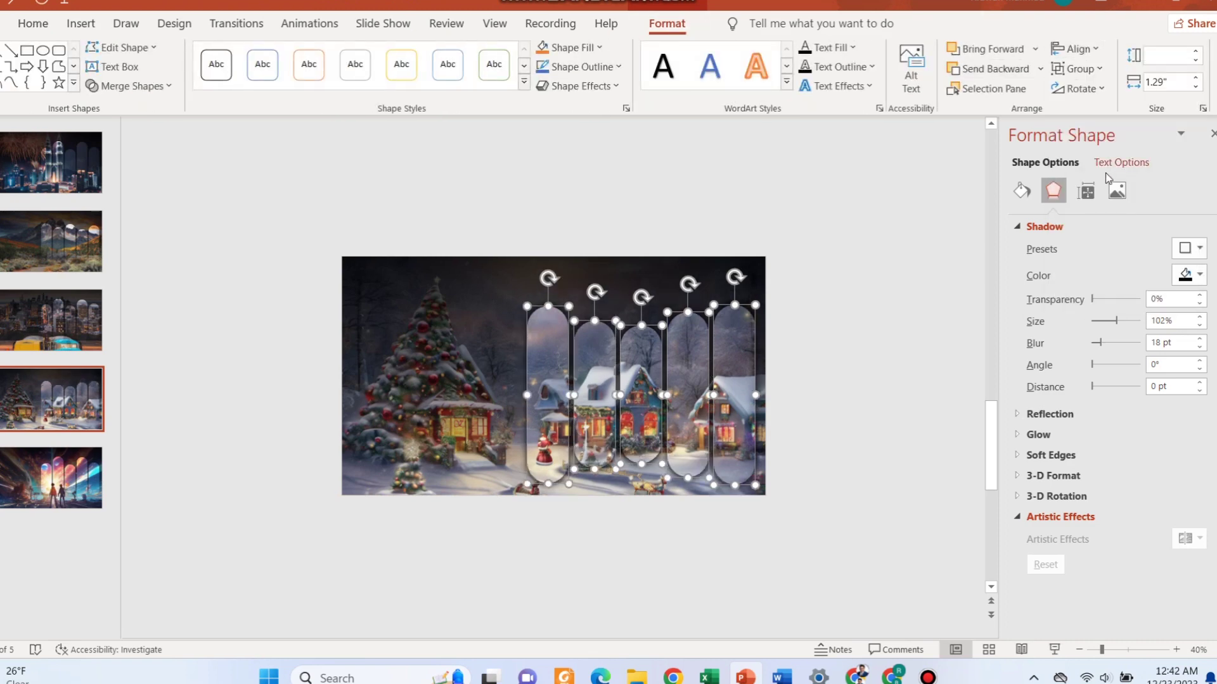
left_click(796, 383)
left_click(654, 339)
On the fifth slide, slightly lengthen the second to fifth bars and select all five bars
left_click(51, 479)
left_click(605, 458)
left_click(686, 455)
left_click_drag(643, 448, 733, 444)
left_click(733, 436)
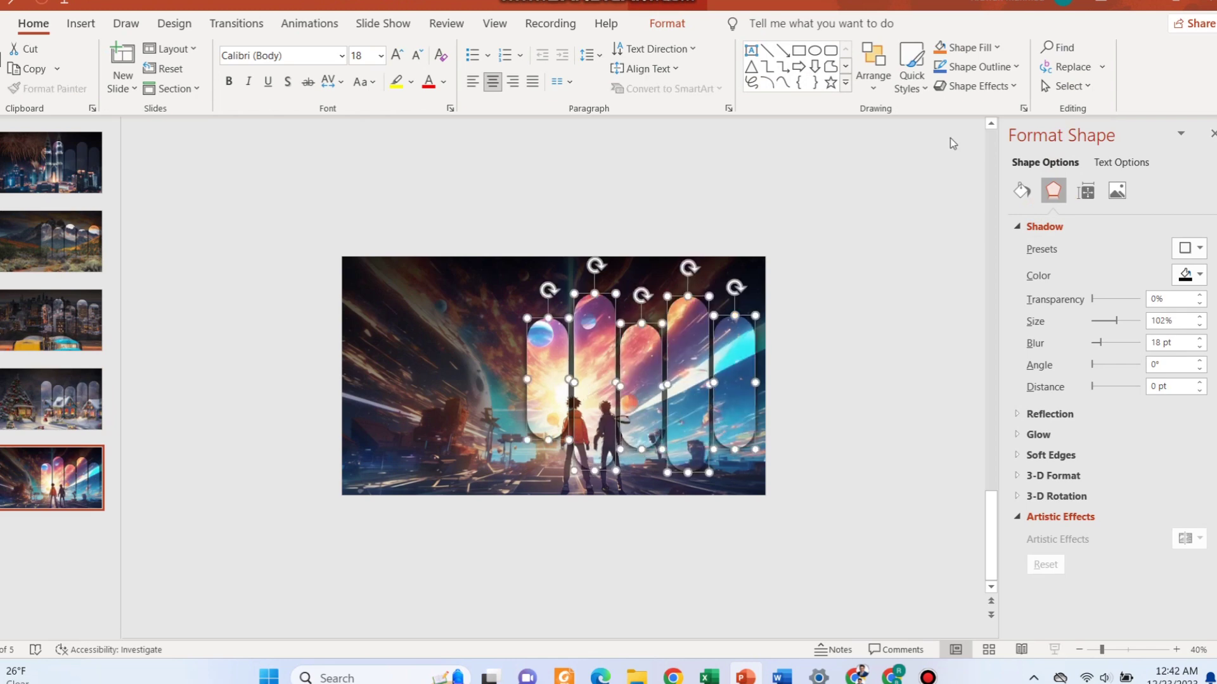
left_click(659, 24)
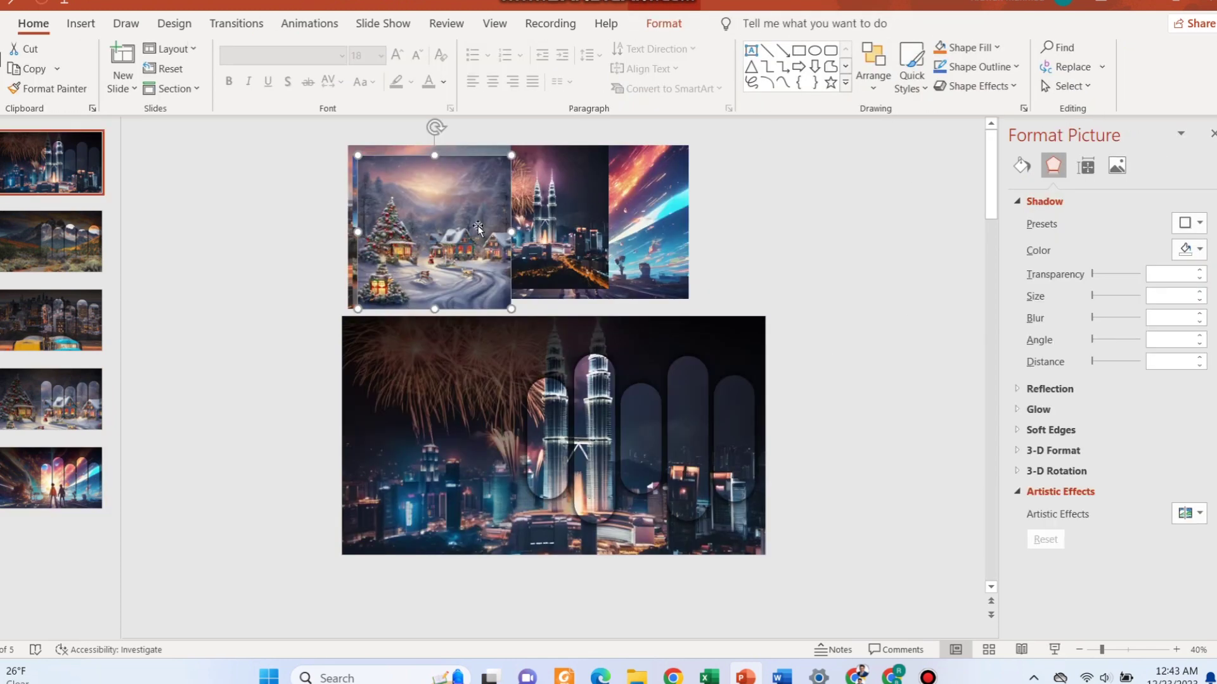
Spread out the pictures stacked above the first slide by moving the winter village and the fireworks towers apart
left_click_drag(452, 223, 746, 232)
left_click_drag(579, 218, 579, 179)
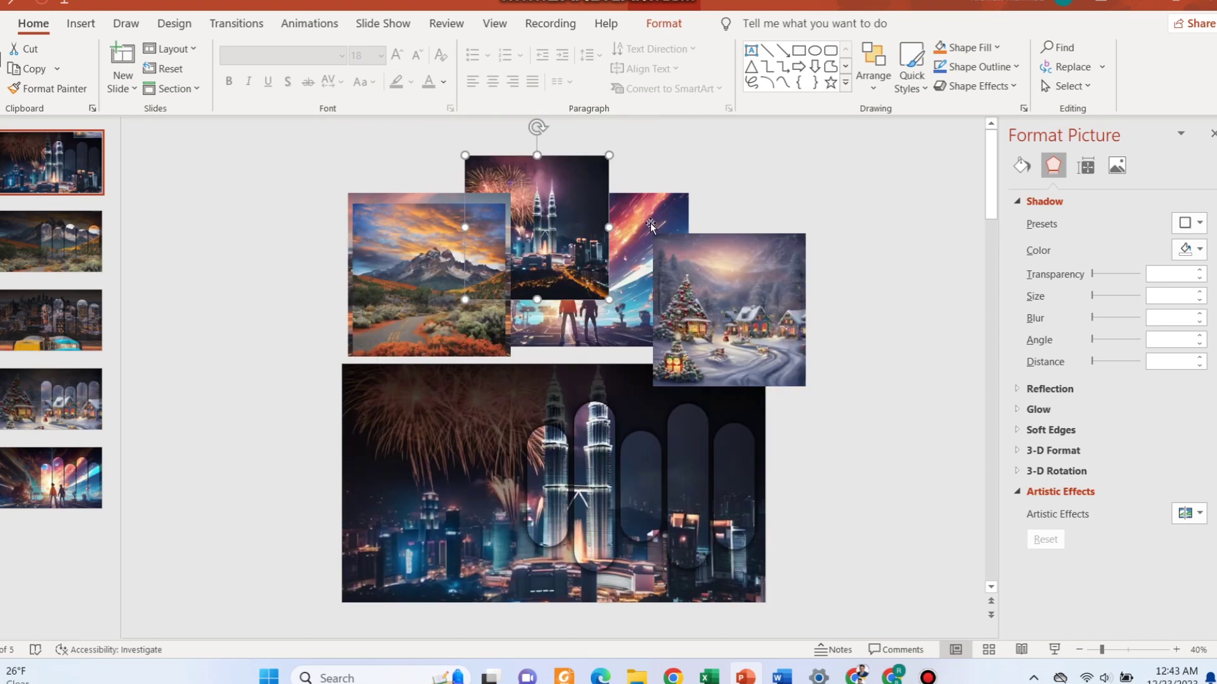
left_click(733, 282)
left_click_drag(733, 281, 794, 241)
scroll(603, 183, "up", 1)
Crop the fireworks towers picture above the first slide to a square aspect ratio
left_click(604, 183)
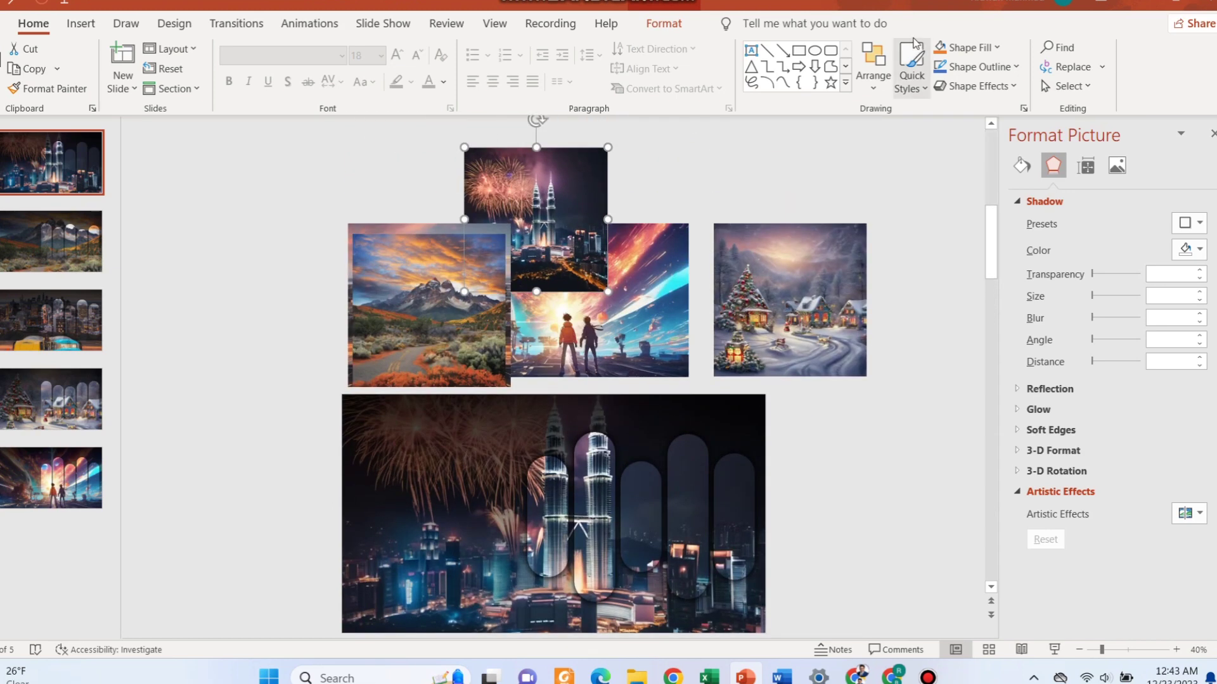
left_click(655, 30)
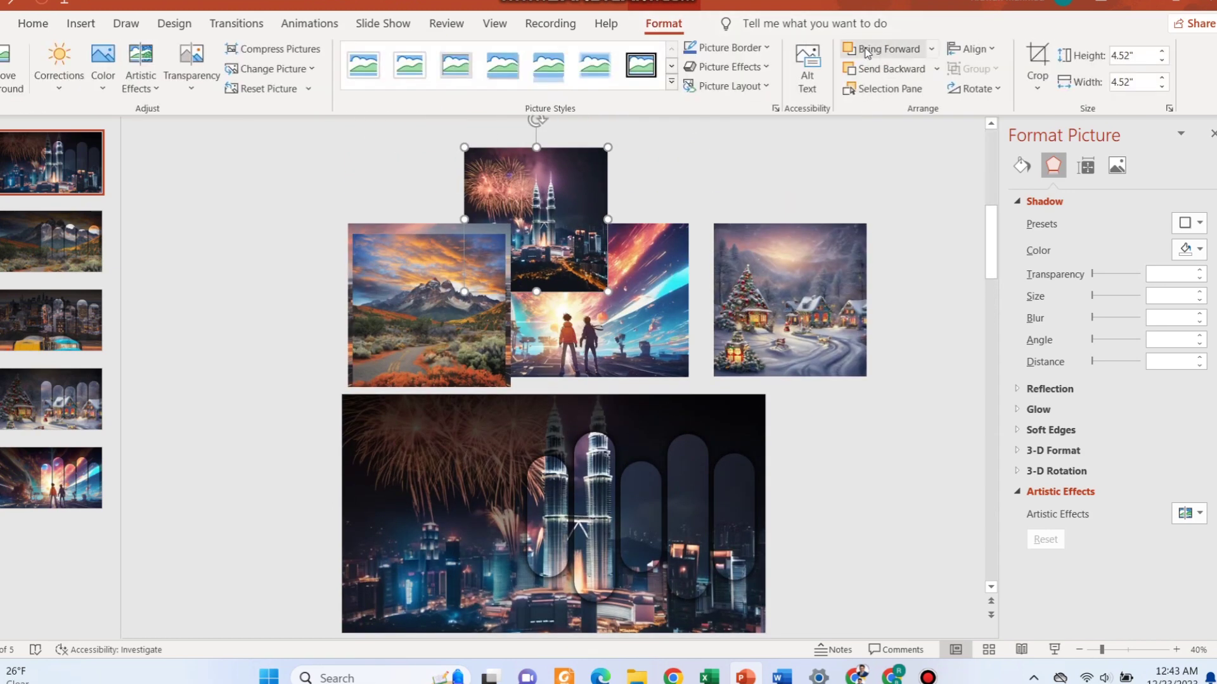
left_click(1038, 81)
mouse_move(1104, 172)
left_click(1196, 194)
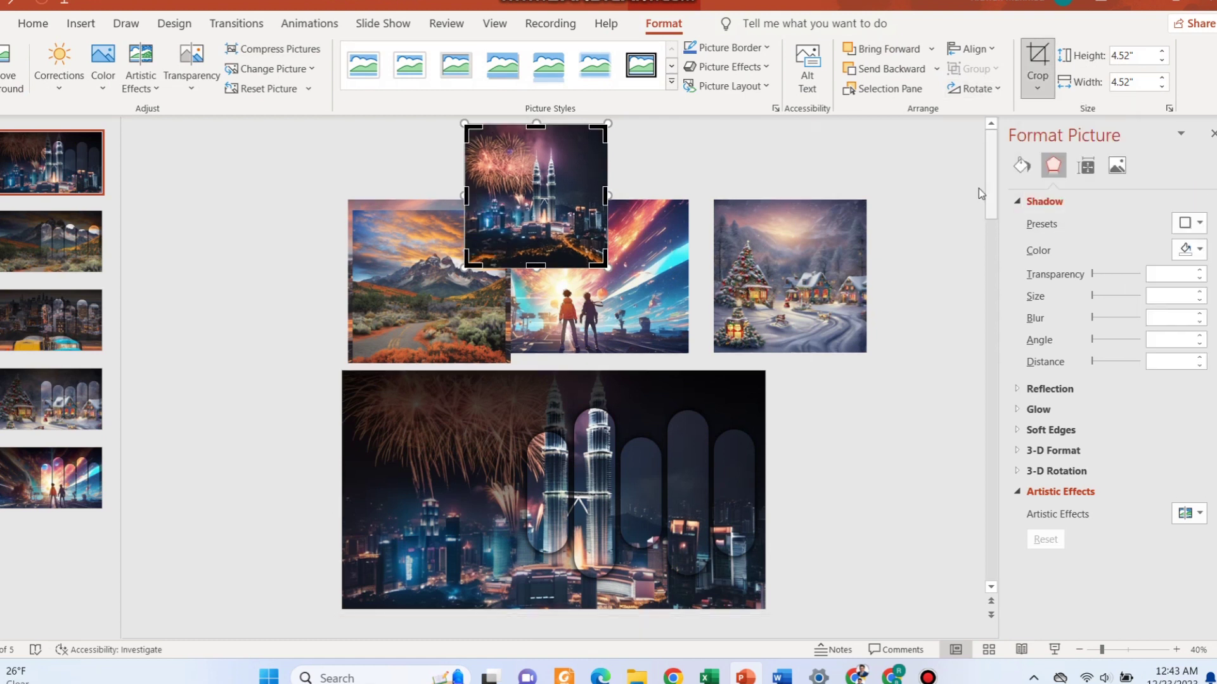
left_click(1037, 63)
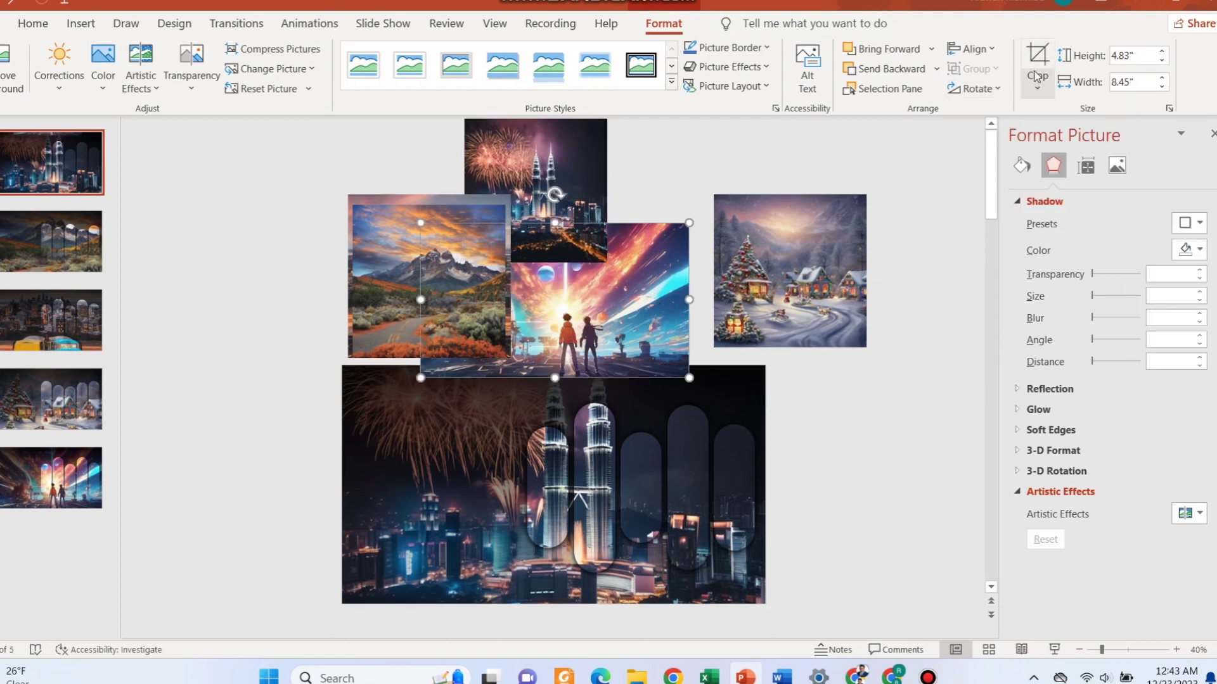
Crop the wide picture of the two standing figures to a square aspect ratio
left_click(1037, 81)
mouse_move(1105, 173)
left_click(1196, 194)
left_click(1038, 64)
Crop the winter village and mountain landscape pictures to a square aspect ratio
left_click_drag(805, 239, 804, 208)
left_click(1037, 82)
left_click(1185, 188)
left_click(429, 273)
left_click(1037, 86)
left_click(1165, 185)
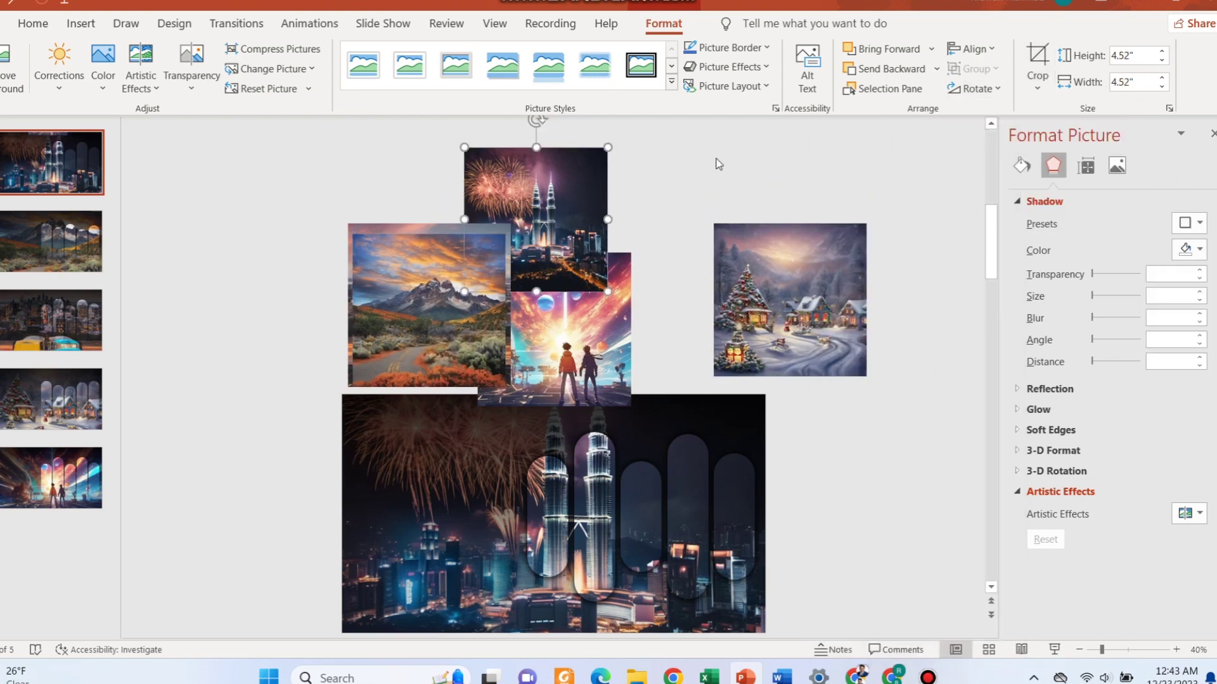
left_click(494, 228)
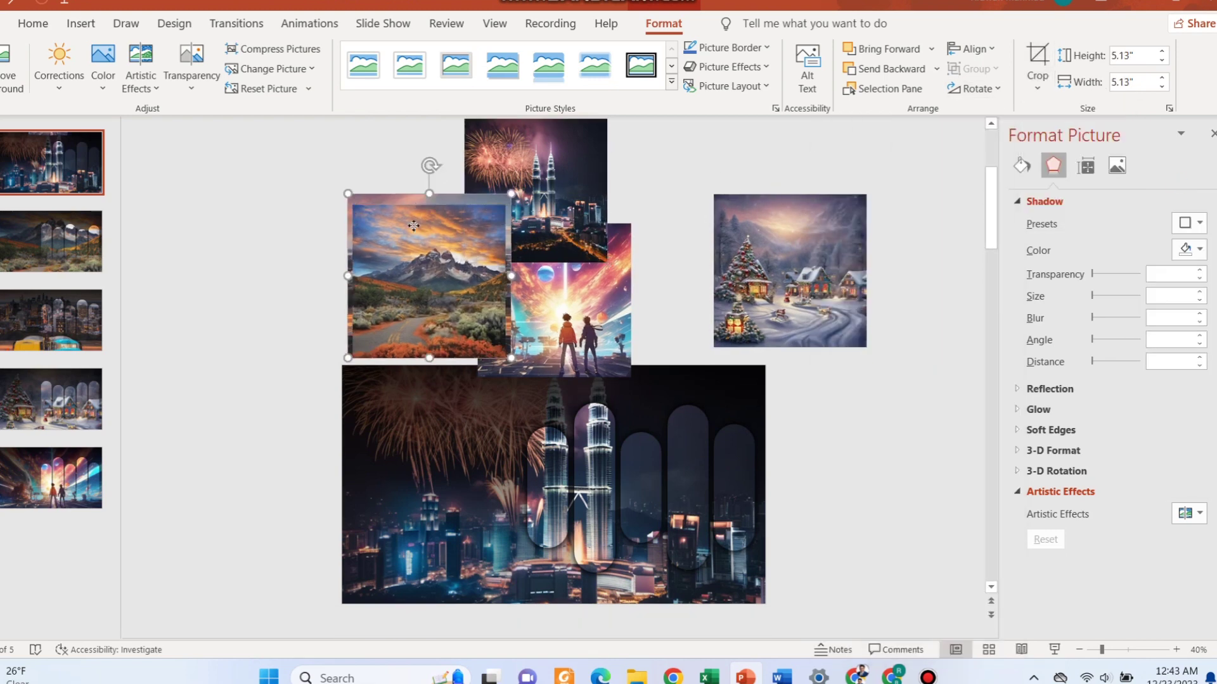
Crop the city picture with the two trains to a square aspect ratio
left_click(1037, 89)
left_click(1178, 186)
Crop the fireworks towers picture to an oval shape and set its height to 2.6 inches
left_click(562, 162)
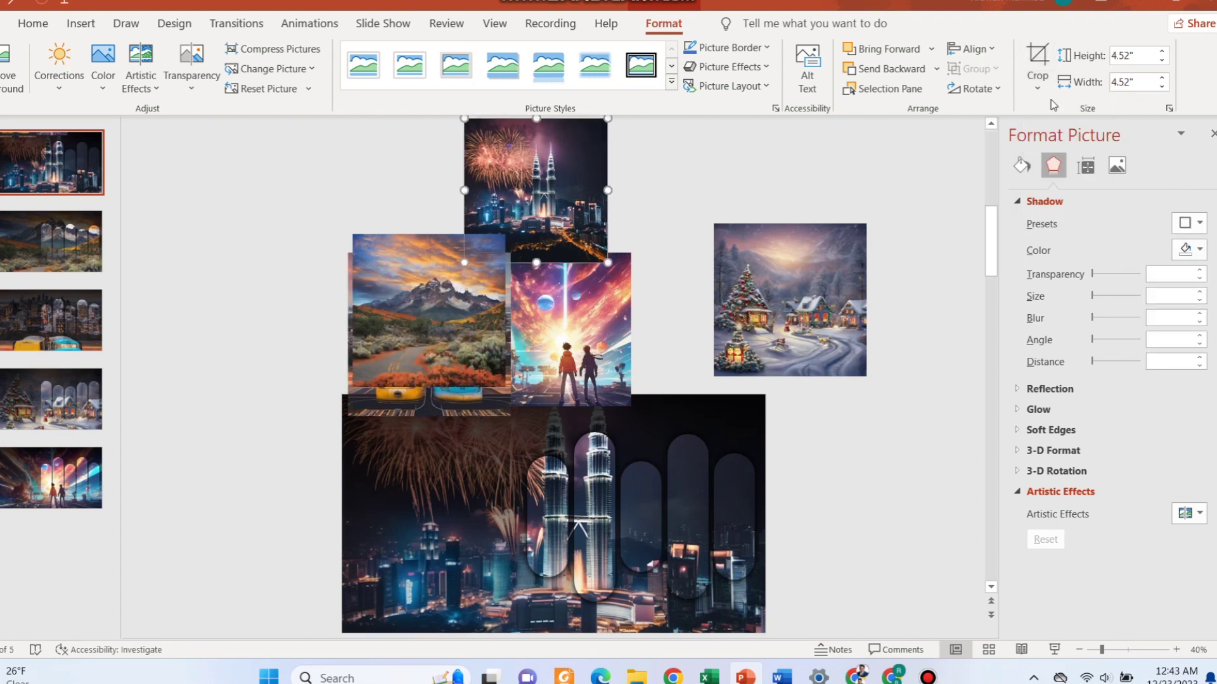
left_click(1037, 88)
mouse_move(1071, 135)
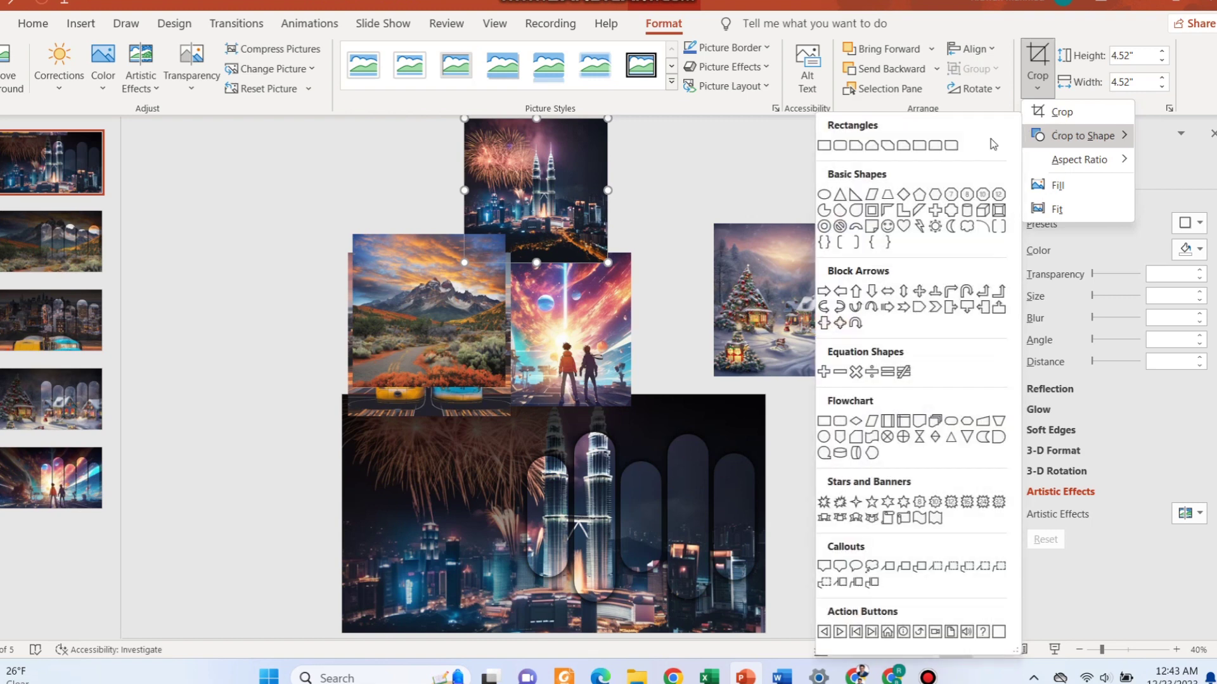
left_click(825, 196)
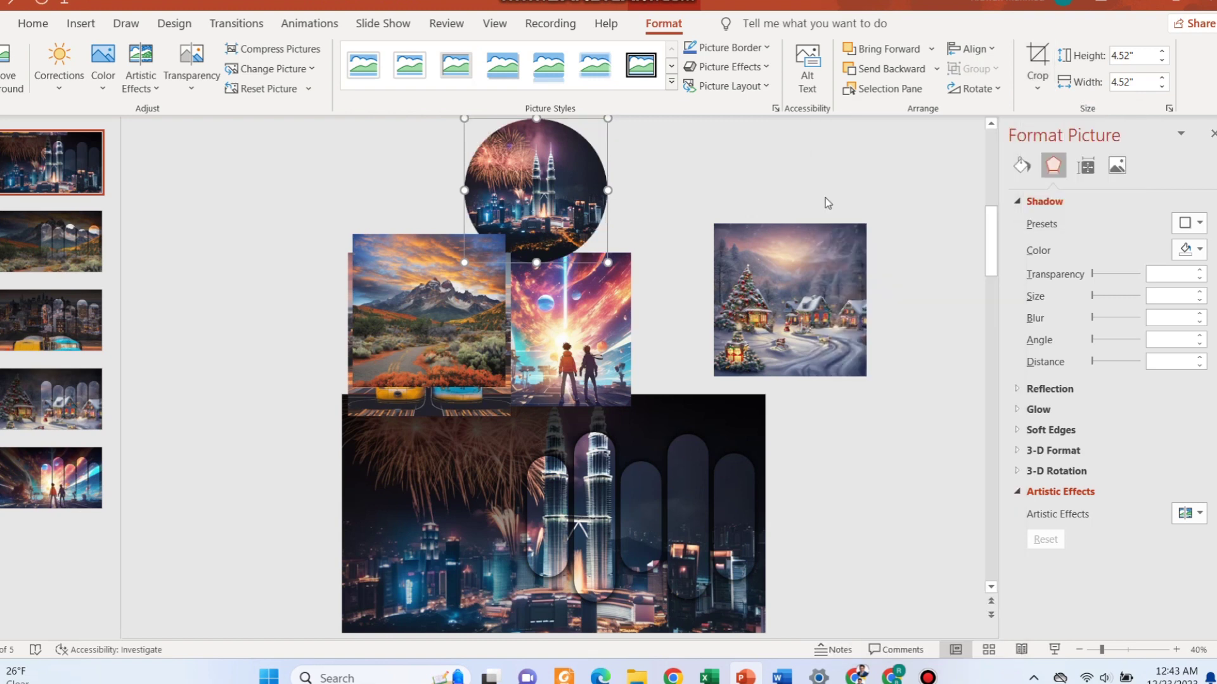
left_click(1086, 166)
left_click(1172, 221)
type("2.6")
key("Return")
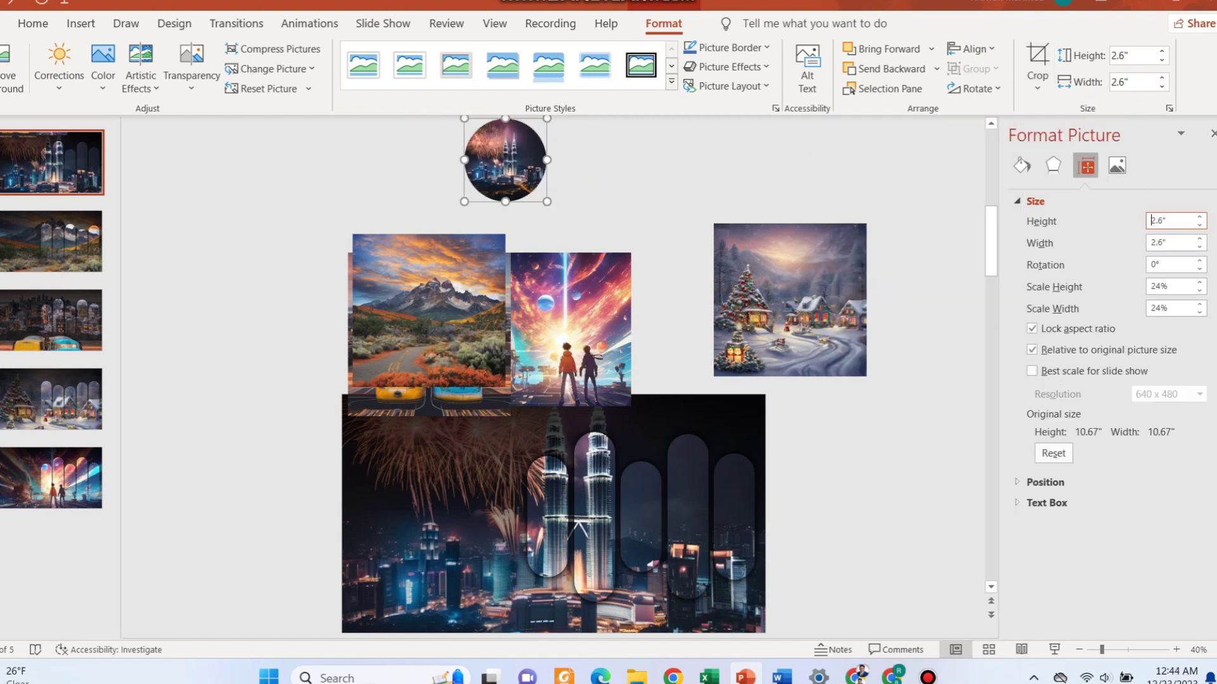
Crop the mountain landscape picture to an oval shape and set its height to 2.6 inches
left_click(568, 298)
left_click(443, 298)
left_click(1036, 75)
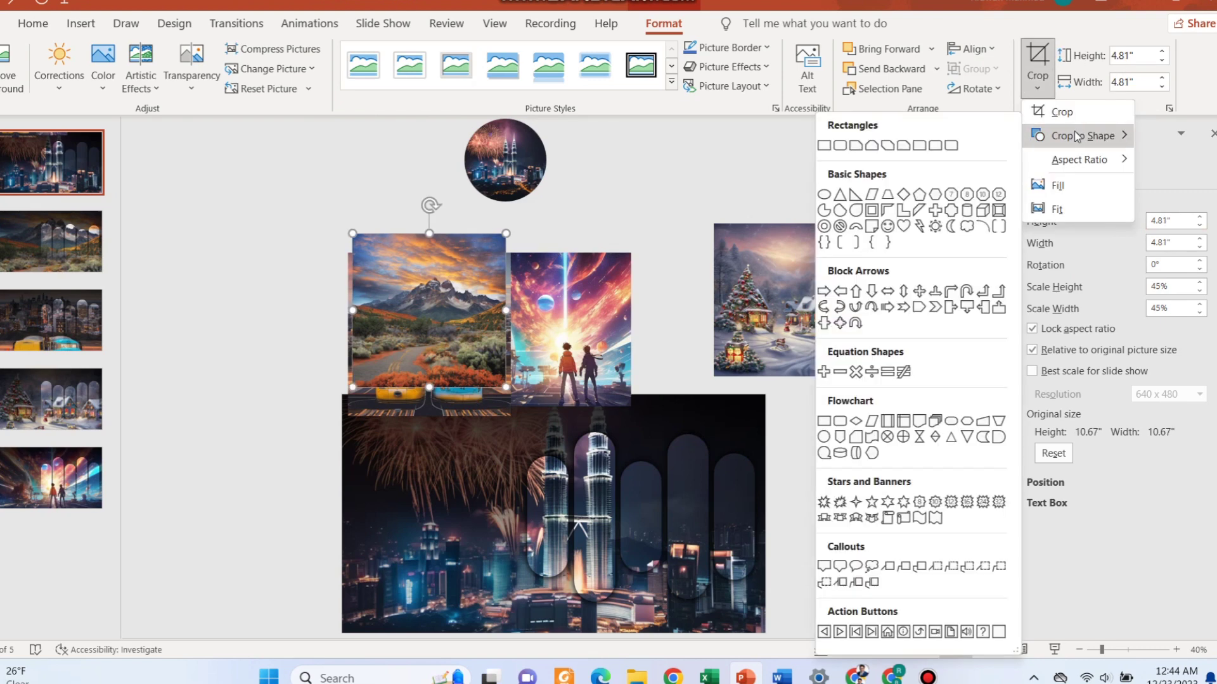
left_click(824, 196)
type("2.6")
key("Return")
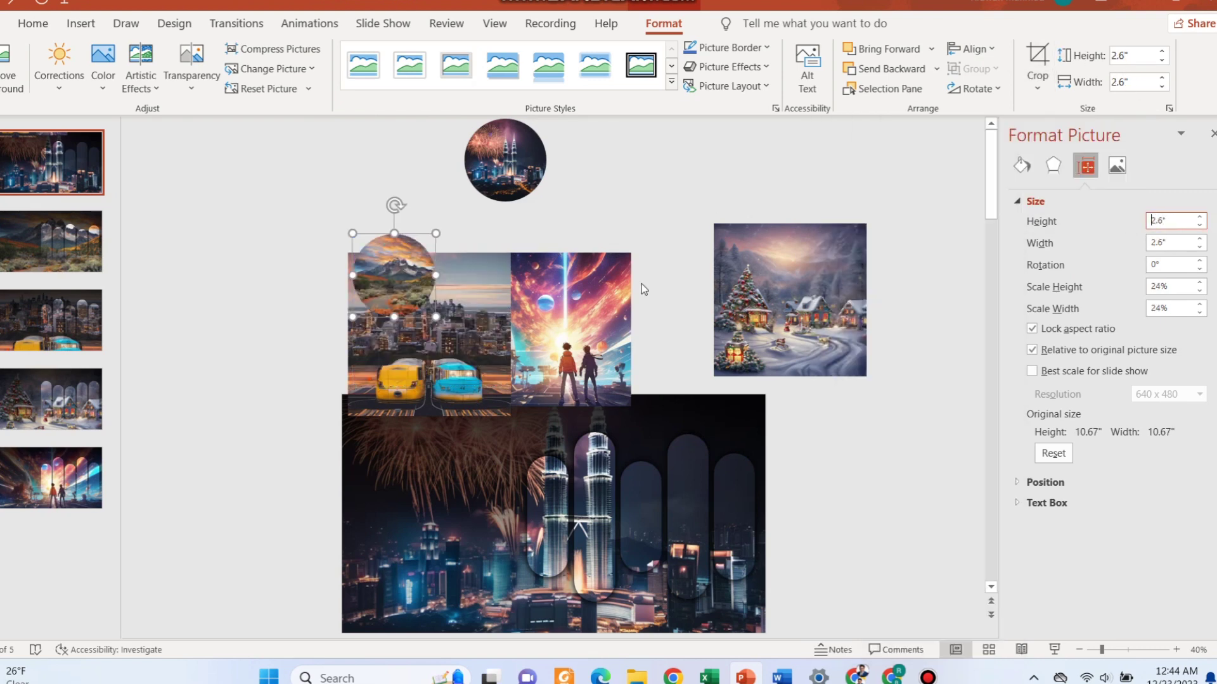
Crop the picture of the two standing figures to an oval shape and set its height to 2.6 inches
left_click(570, 317)
left_click(1036, 89)
mouse_move(1055, 137)
left_click(825, 196)
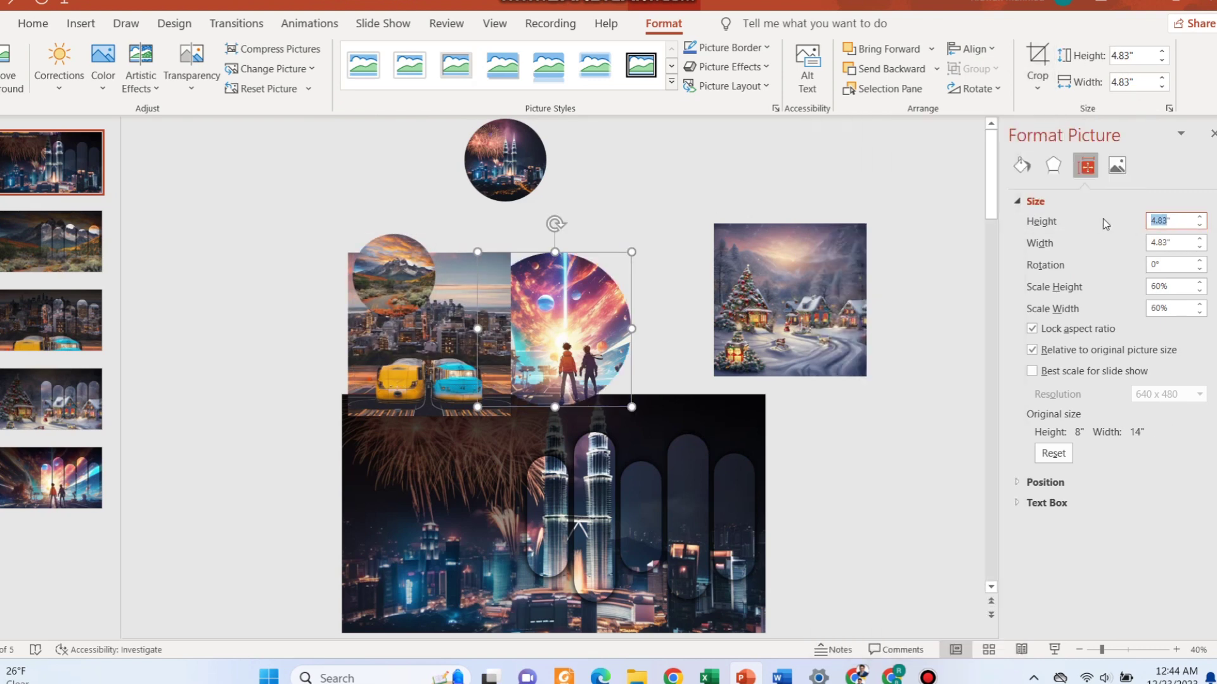
type("2.6")
key("Return")
Copy the figures picture's formatting onto the two-trains city picture with Format Painter and set its height to 2.6 inches
left_click(33, 23)
left_click(48, 89)
left_click(425, 341)
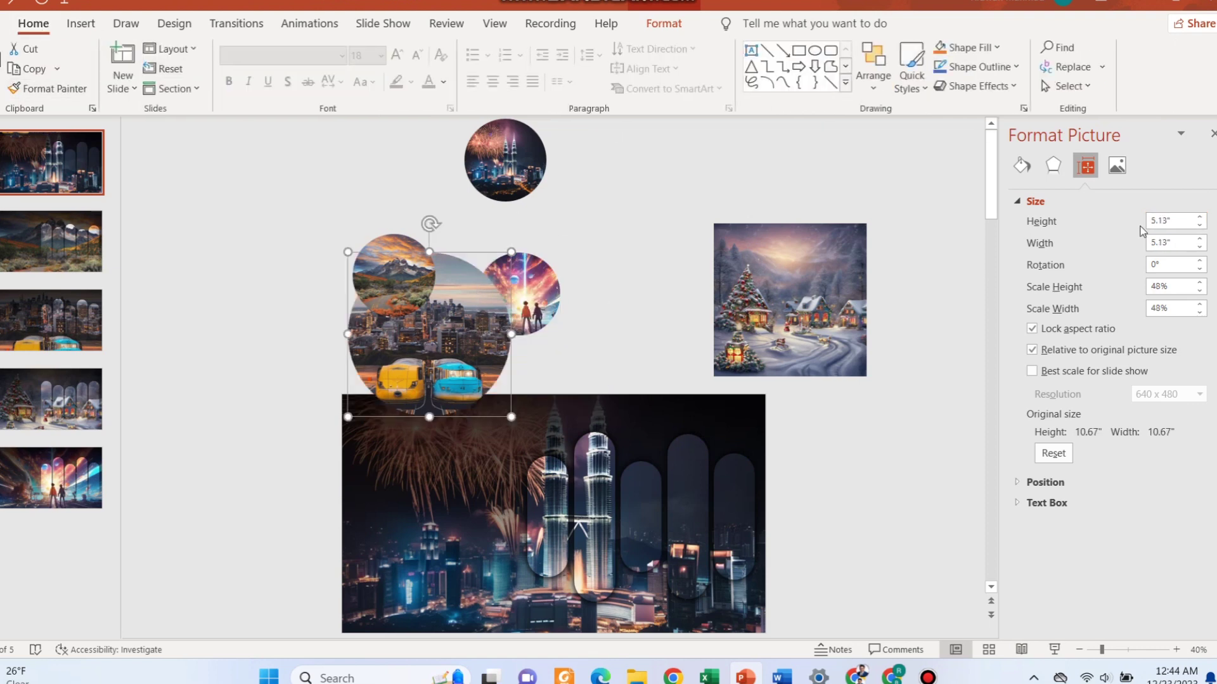
type("2.6")
key("Return")
Line up the towers, mountain, trains and winter village circles in a vertical column along the first slide's left edge
left_click_drag(508, 158, 394, 443)
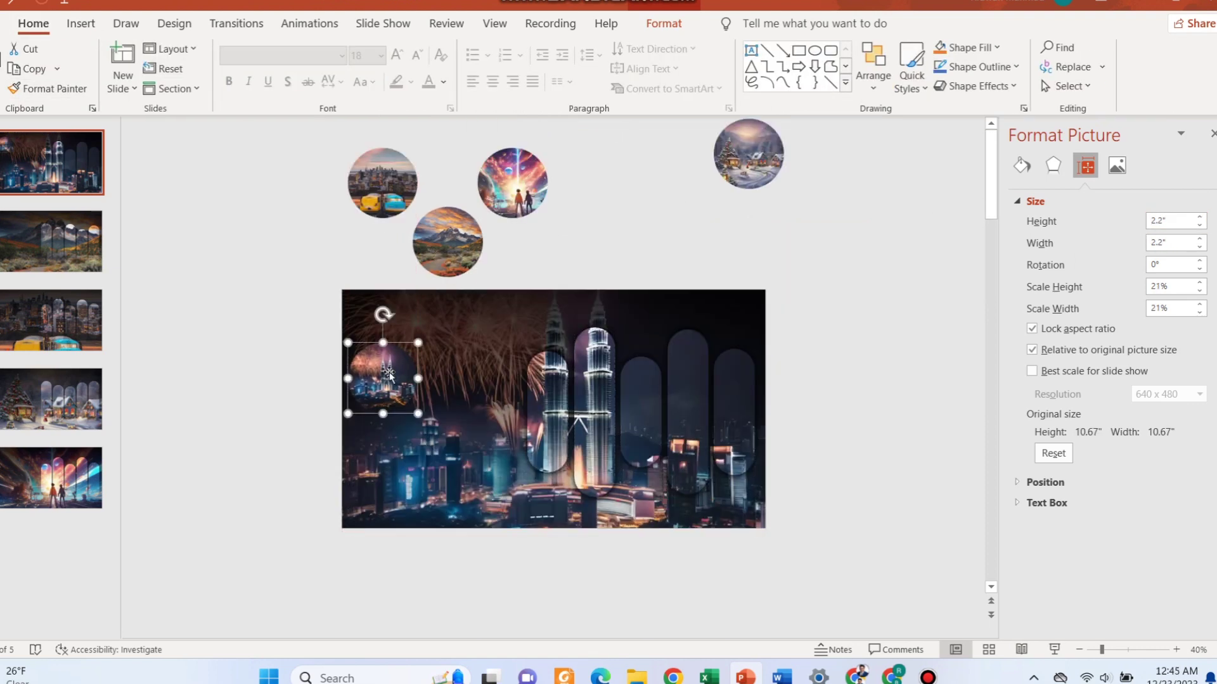
left_click_drag(448, 239, 400, 469)
left_click_drag(379, 198, 383, 543)
left_click_drag(752, 168, 394, 620)
scroll(396, 344, "down", 1)
left_click_drag(396, 342, 401, 339)
Place the circle with the two standing figures below the winter village circle at the bottom of the column
left_click_drag(504, 164, 434, 598)
key("ctrl+z")
left_click(1078, 650)
left_click(1078, 650)
left_click_drag(534, 255, 474, 510)
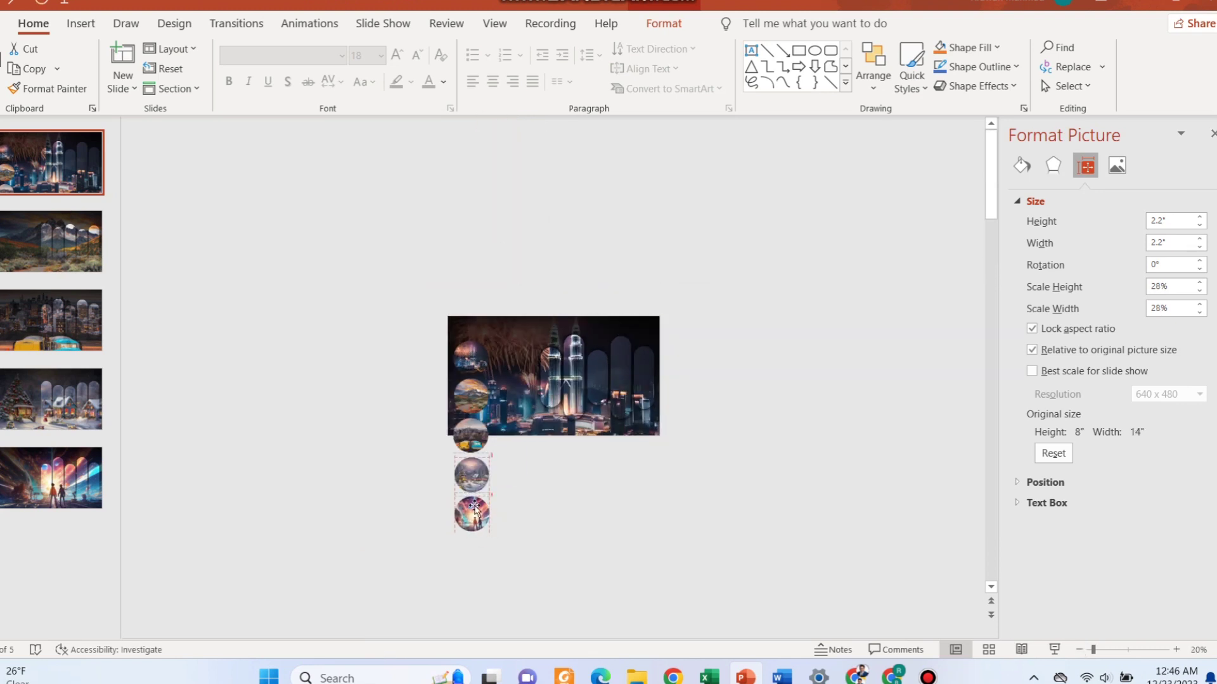
Resize all five circular pictures in the column together, first to 1.8 inches and finally to 1.5 inches high
left_click(420, 361)
left_click_drag(396, 285, 540, 624)
type("1.8")
key("Return")
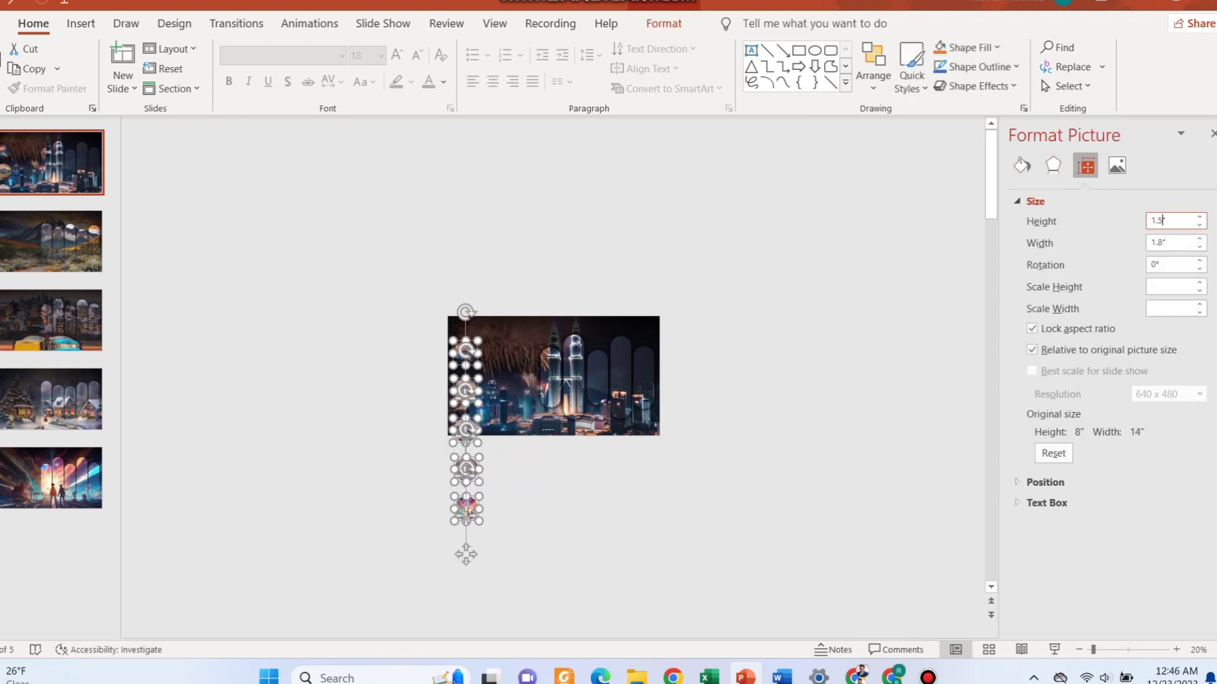
left_click(886, 367)
Move the four lower circles up so that all five sit close together with even gaps in the column
left_click(1124, 651)
mouse_move(1125, 654)
left_mouse_down()
mouse_move(1096, 652)
mouse_move(1107, 651)
left_mouse_up()
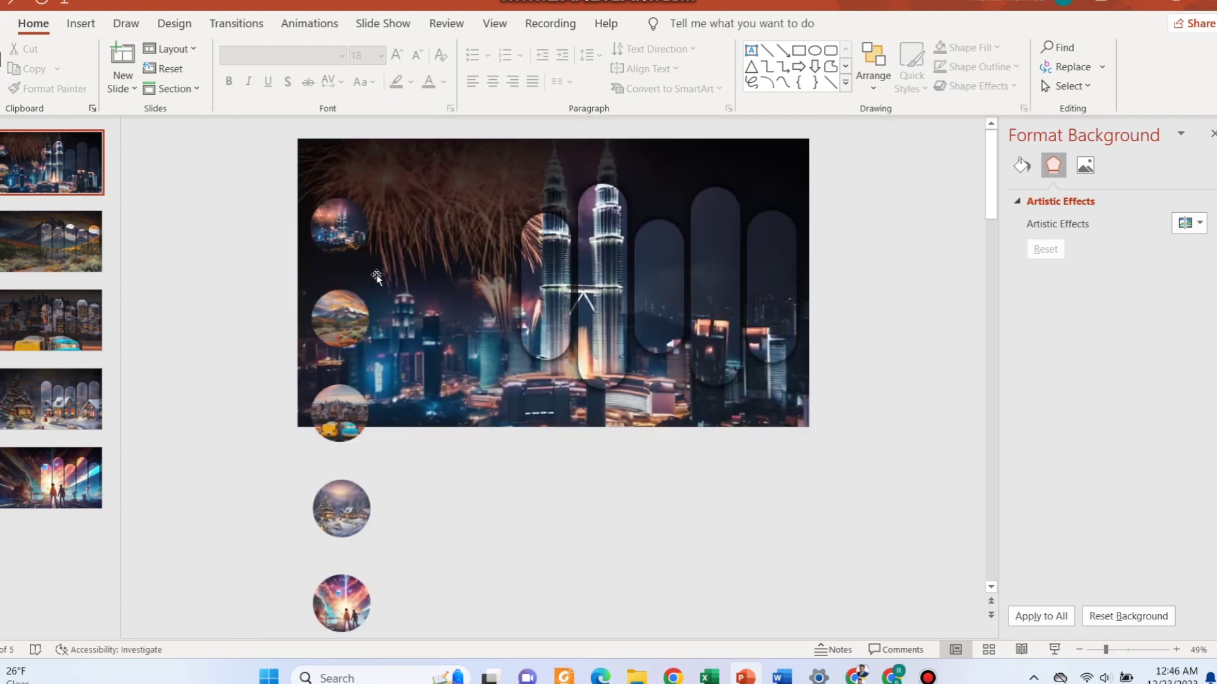
left_click(354, 304)
left_click_drag(353, 304, 352, 279)
left_click_drag(351, 417, 352, 363)
left_click_drag(356, 484, 345, 449)
left_click_drag(343, 601, 345, 489)
Copy all five circular pictures from the first slide and paste them onto slides 2, 3, 4 and 5
left_click_drag(253, 268, 437, 638)
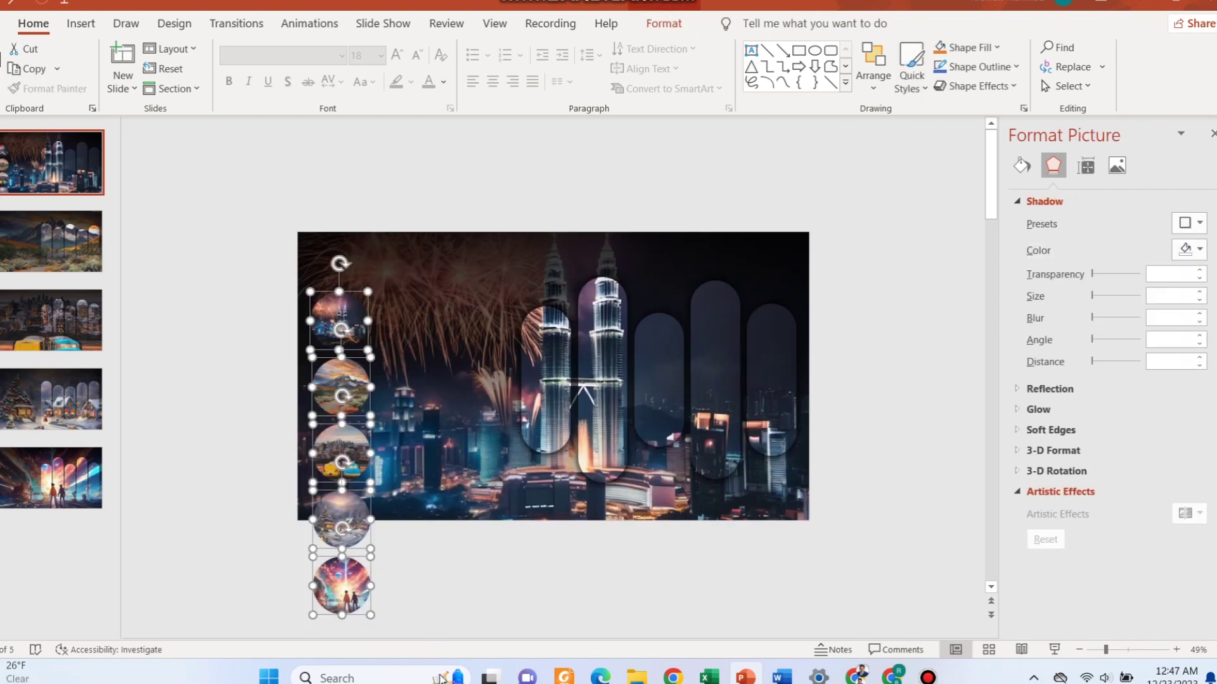
key("ctrl+c")
left_click(9, 244)
key("ctrl+v")
left_click(7, 306)
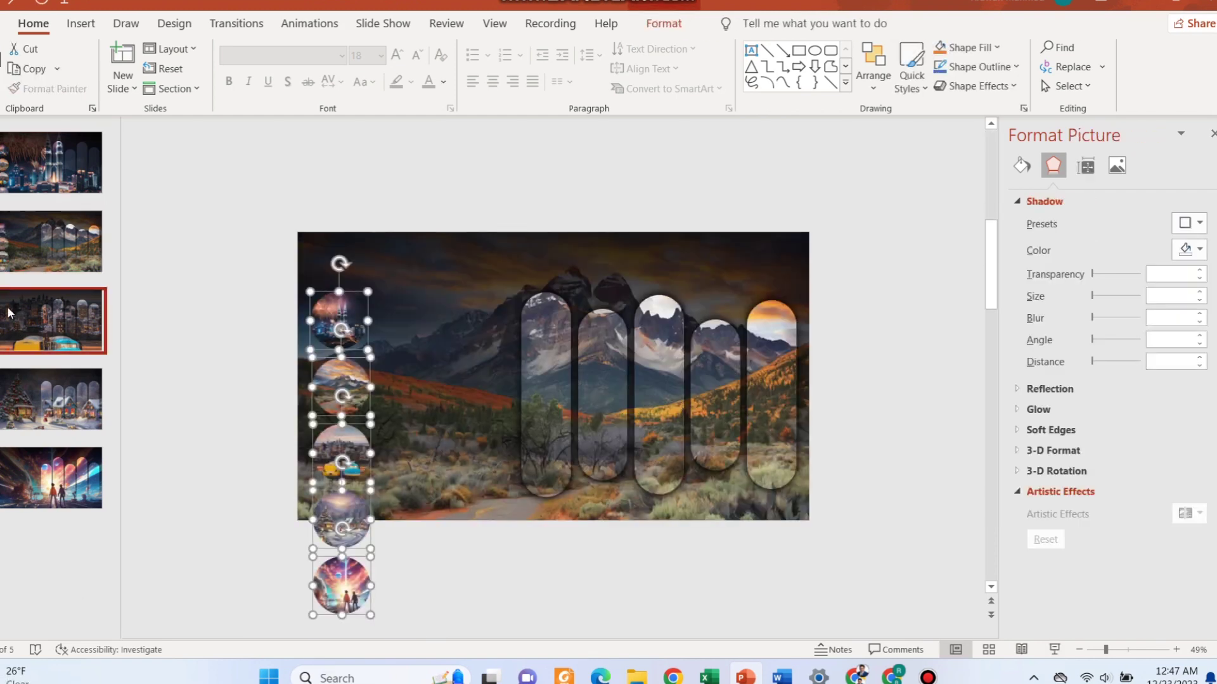
key("ctrl+v")
left_click(16, 399)
key("ctrl+v")
left_click(29, 489)
key("ctrl+v")
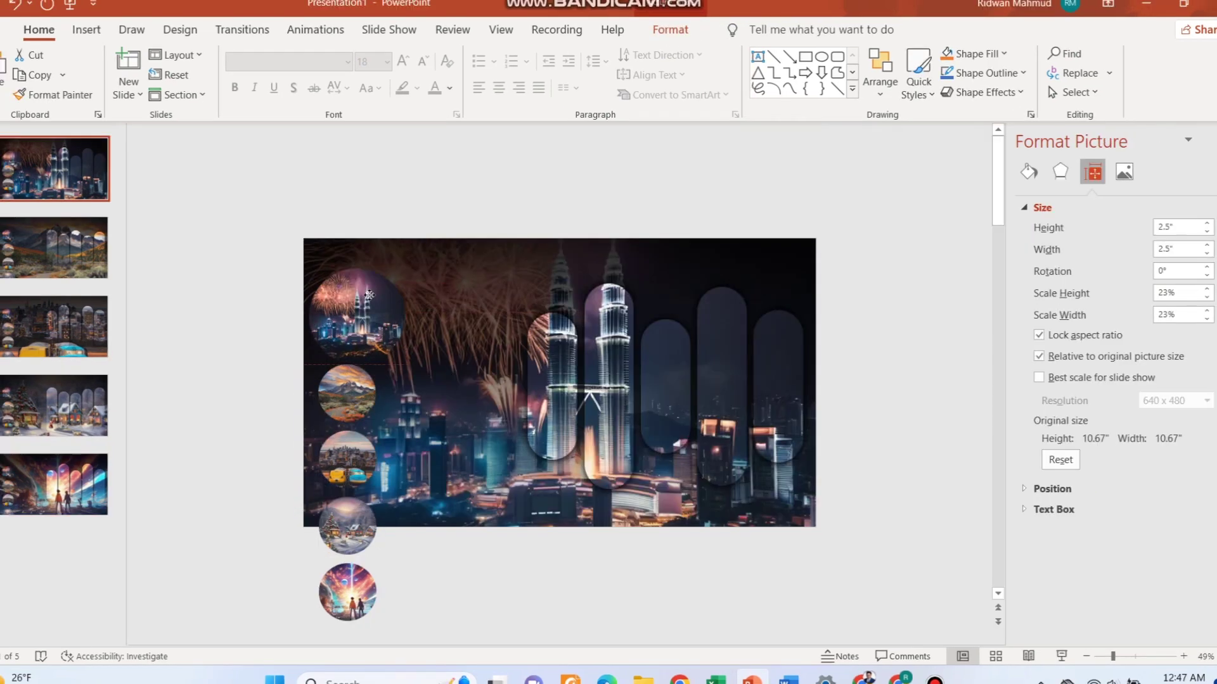
Move the enlarged fireworks towers circle on the first slide so it slightly overlaps the slide's left edge
left_click_drag(368, 295, 336, 328)
left_click(340, 402)
left_click(438, 580)
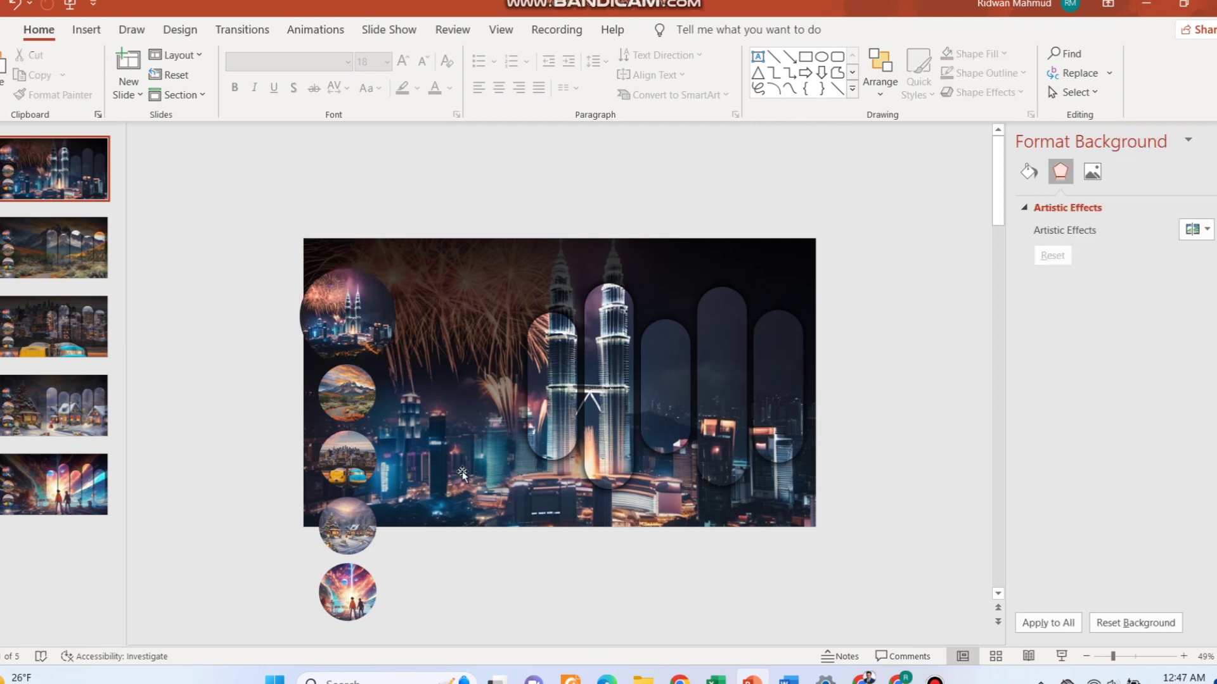